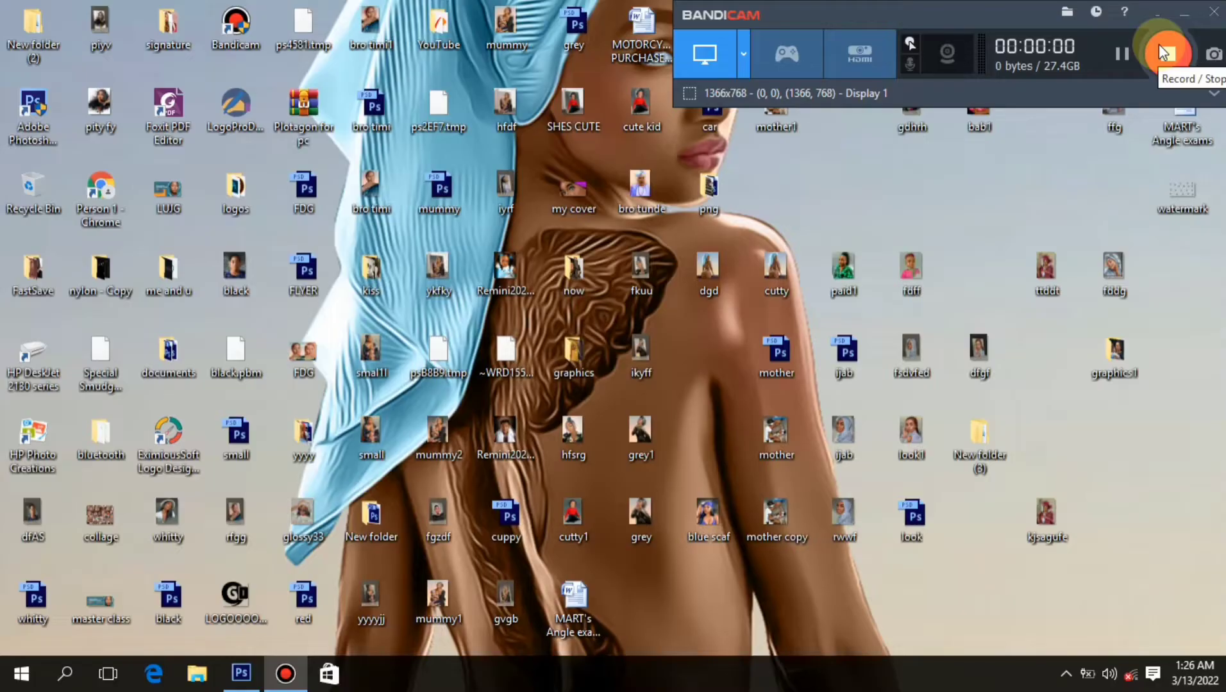
Step: Minimise the screen recorder and switch to Photoshop, where the mother-and-child portrait is open
left_click(1160, 11)
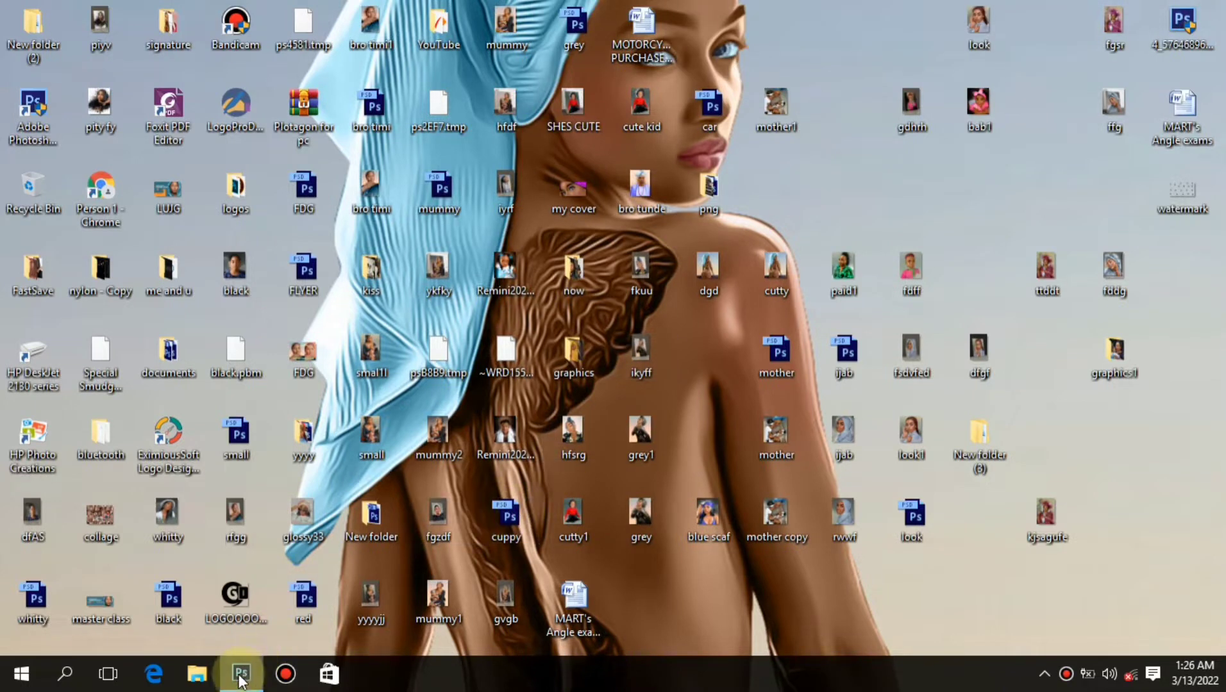
left_click(240, 676)
scroll(626, 310, "down", 5)
scroll(625, 302, "up", 6)
scroll(625, 282, "up", 2)
scroll(626, 279, "down", 2)
scroll(580, 298, "up", 1)
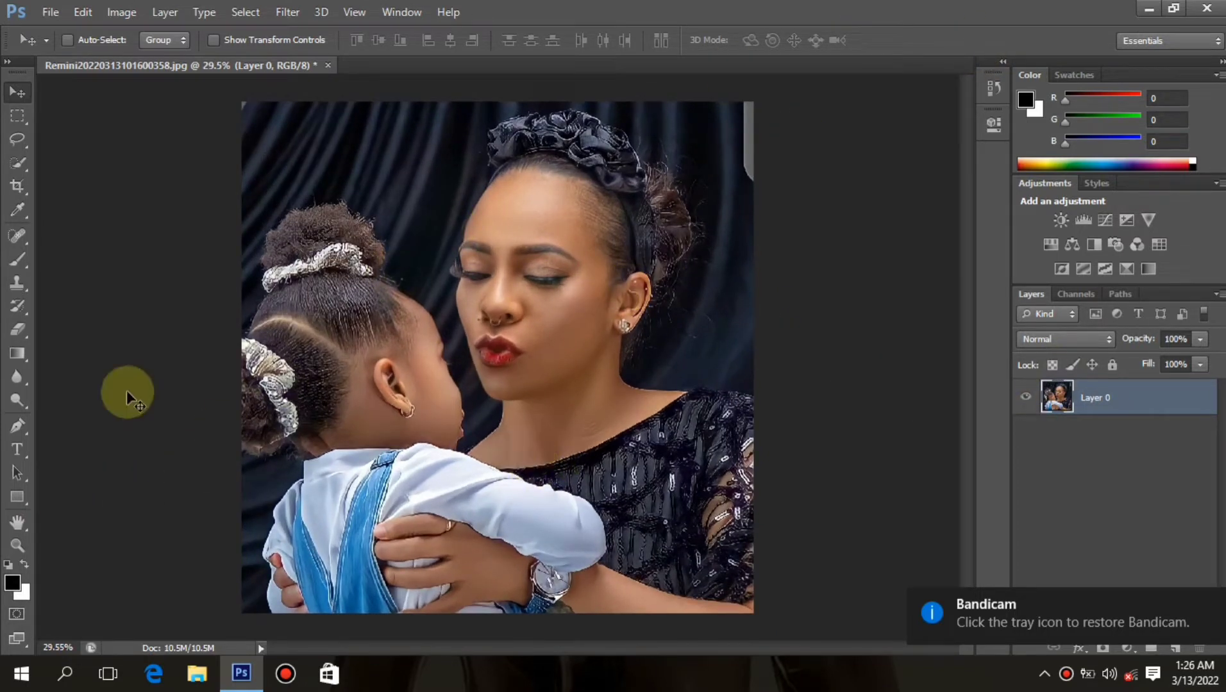
Step: Start a Pen tool path at the photo's bottom edge beside the child's shirt and trace up to the sleeve cuff
left_click(17, 427)
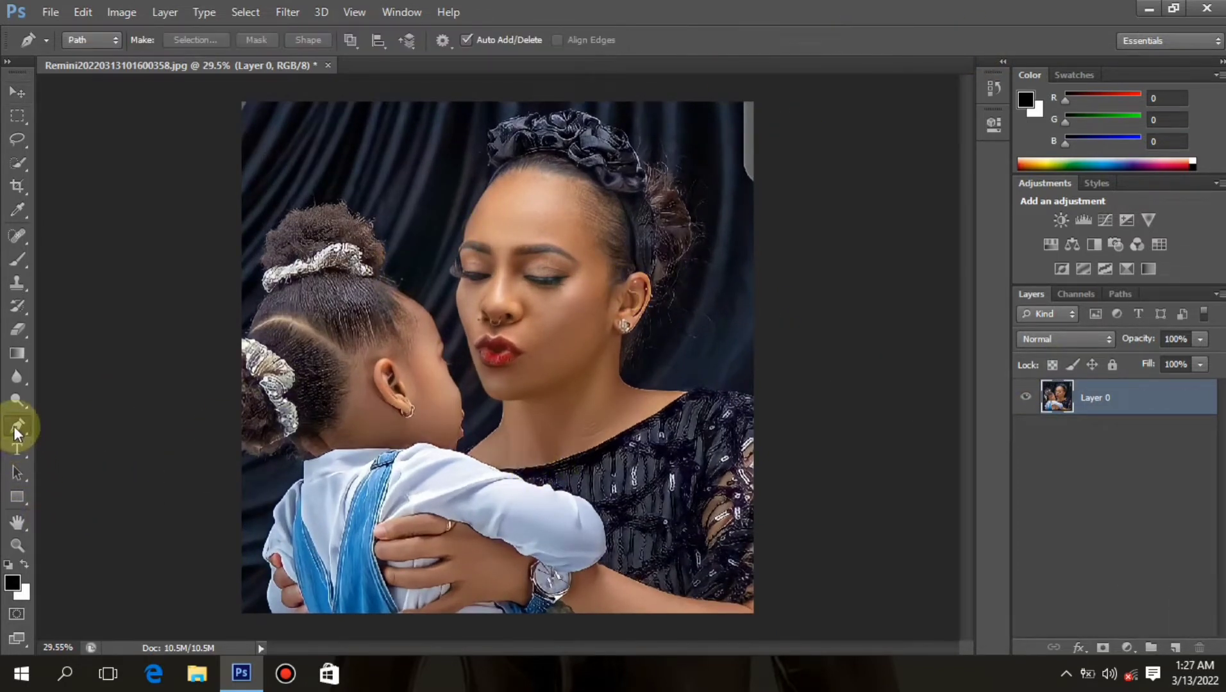
scroll(416, 443, "up", 2)
scroll(401, 500, "down", 3)
scroll(227, 510, "up", 2)
scroll(200, 456, "up", 2)
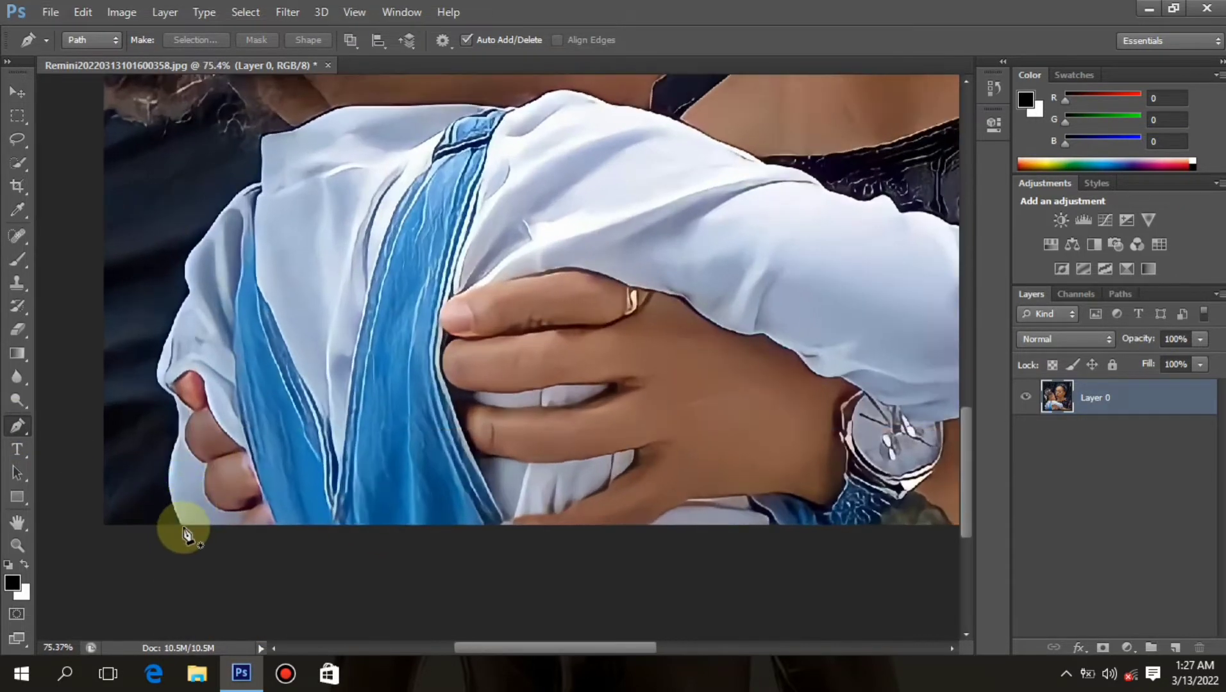
left_click(183, 526)
left_click_drag(177, 444, 198, 393)
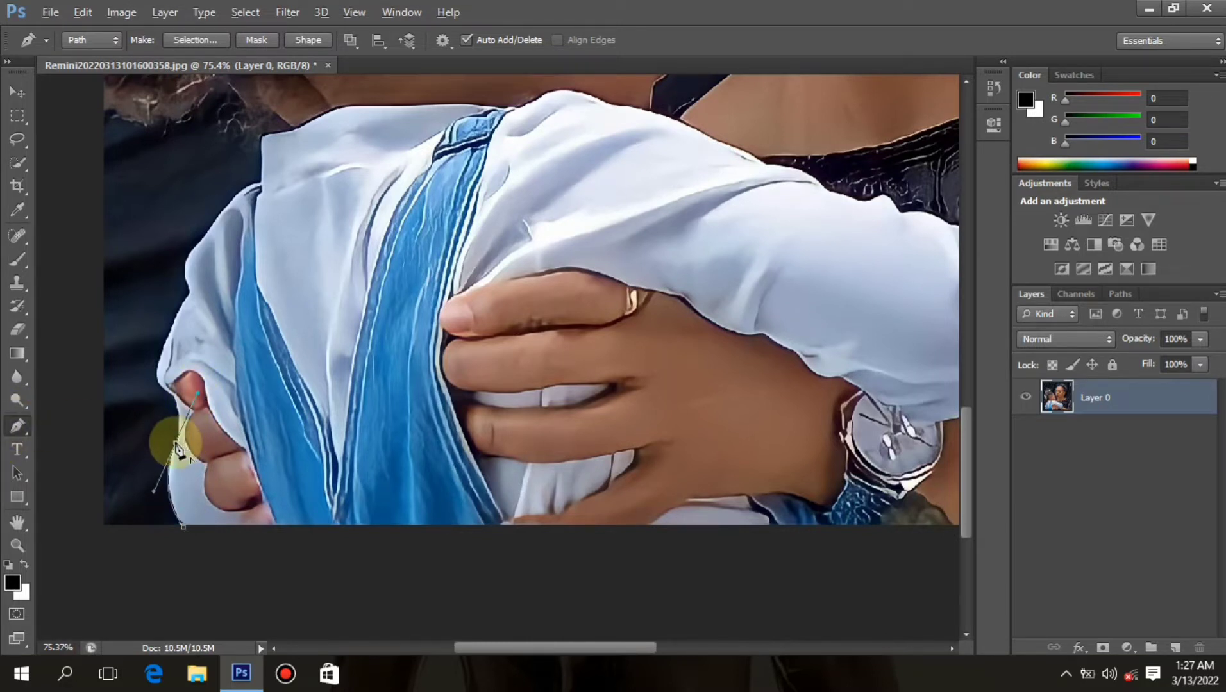
left_click_drag(171, 393, 162, 371)
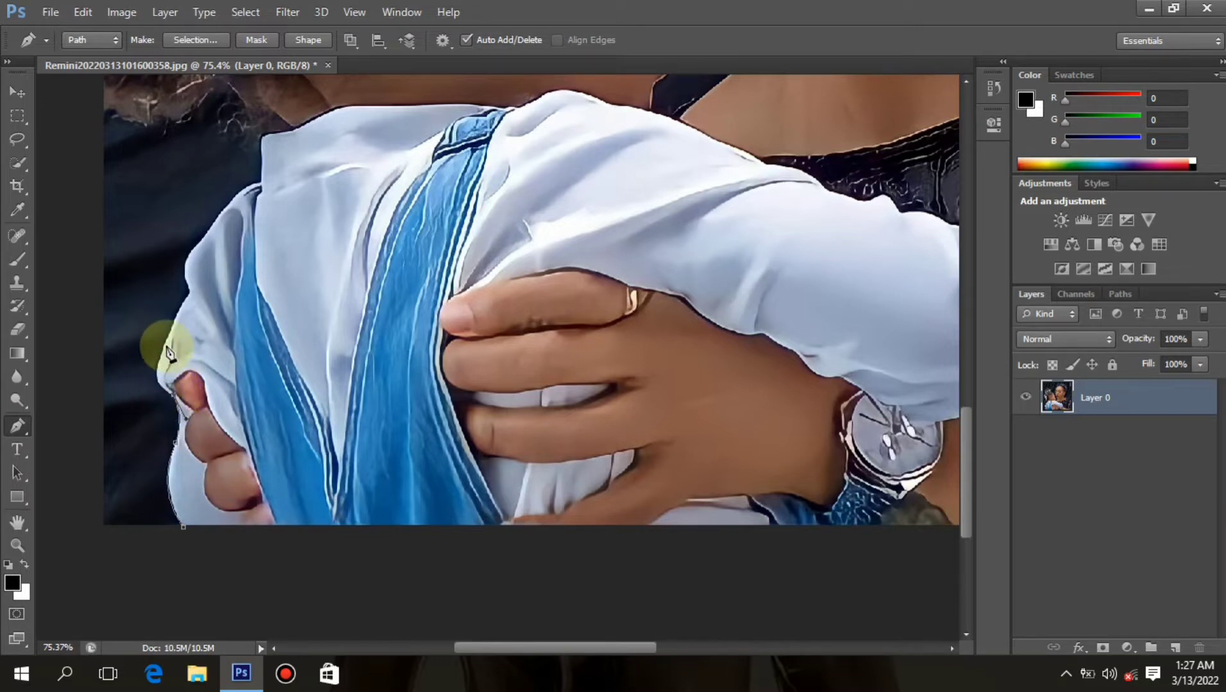
Step: Continue the path up the outer edge of the child's sleeve to its crease, redoing the misplaced anchor point there
left_click_drag(186, 304, 189, 302)
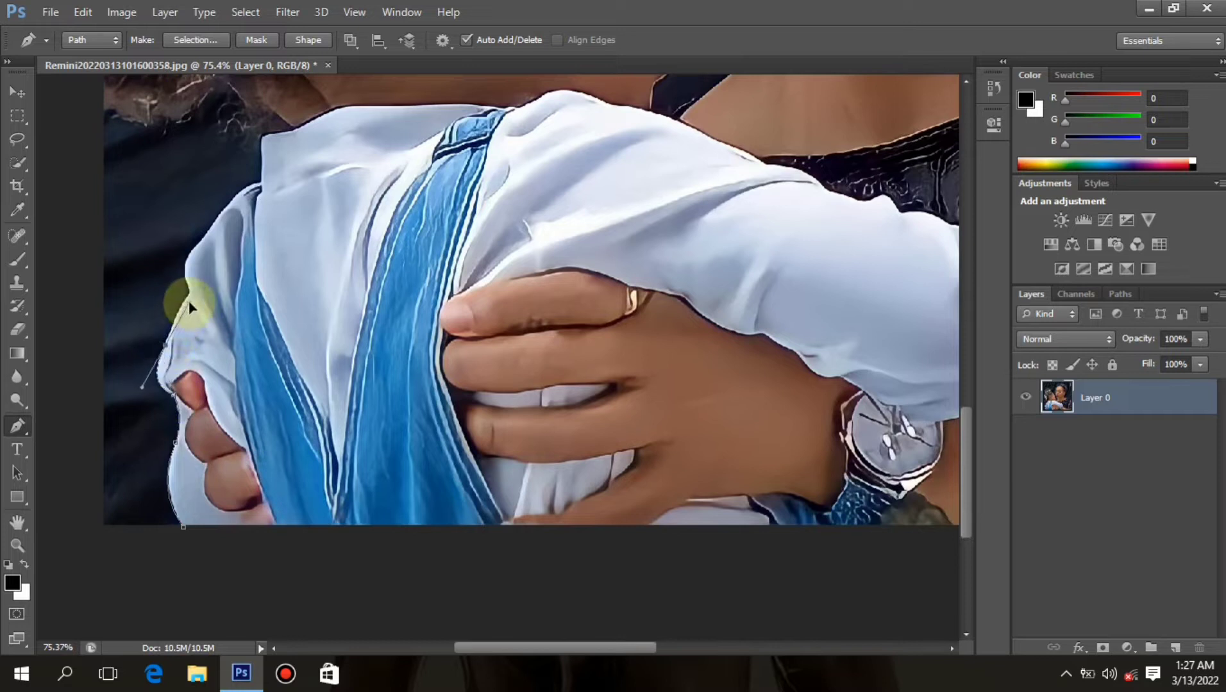
left_click(166, 346, "alt")
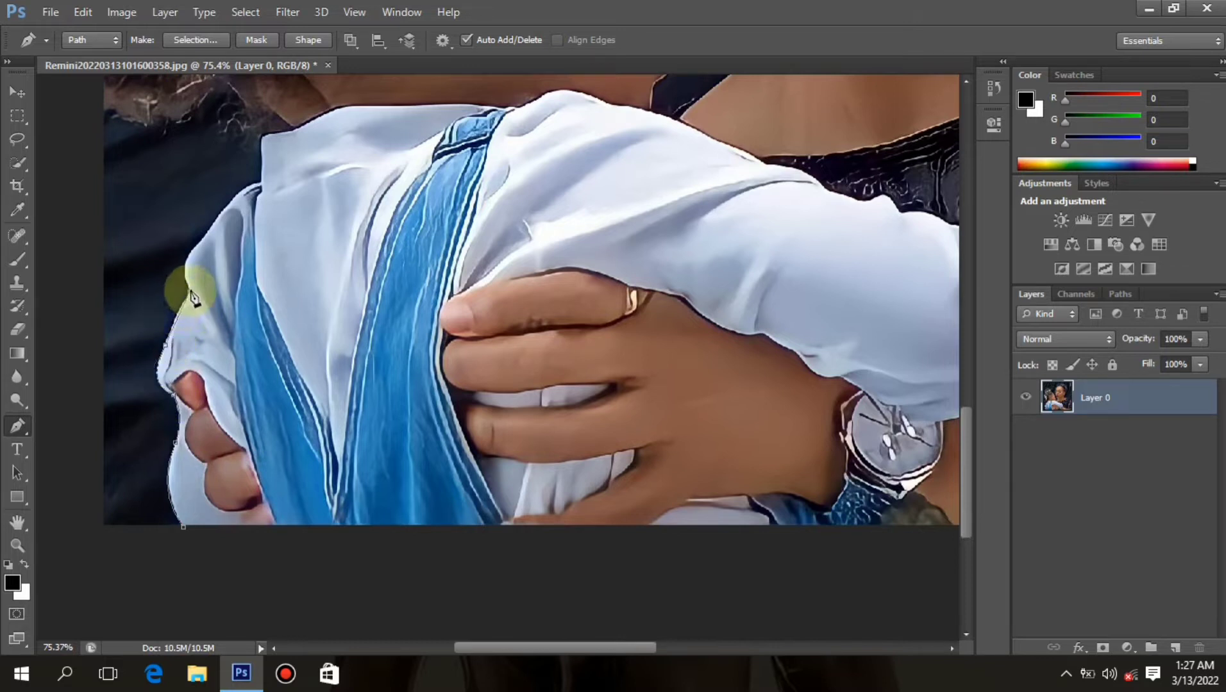
left_click_drag(194, 288, 200, 285)
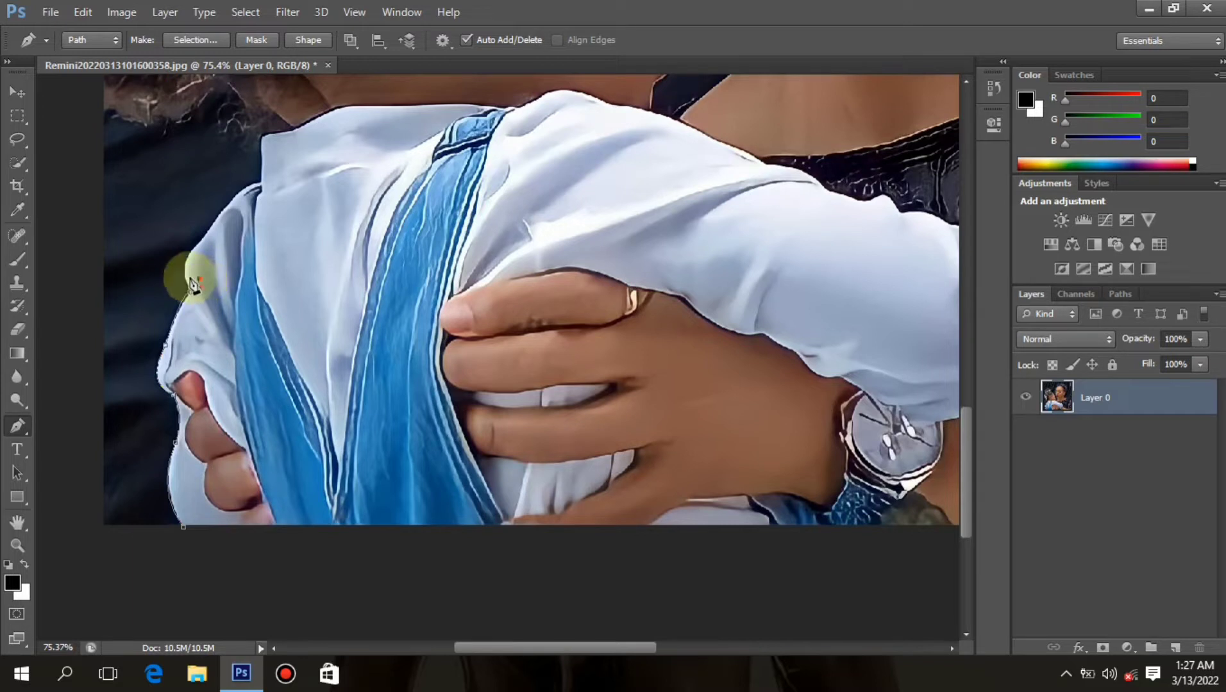
key("ctrl+alt+z")
left_click_drag(192, 293, 230, 298)
left_click(191, 292, "alt")
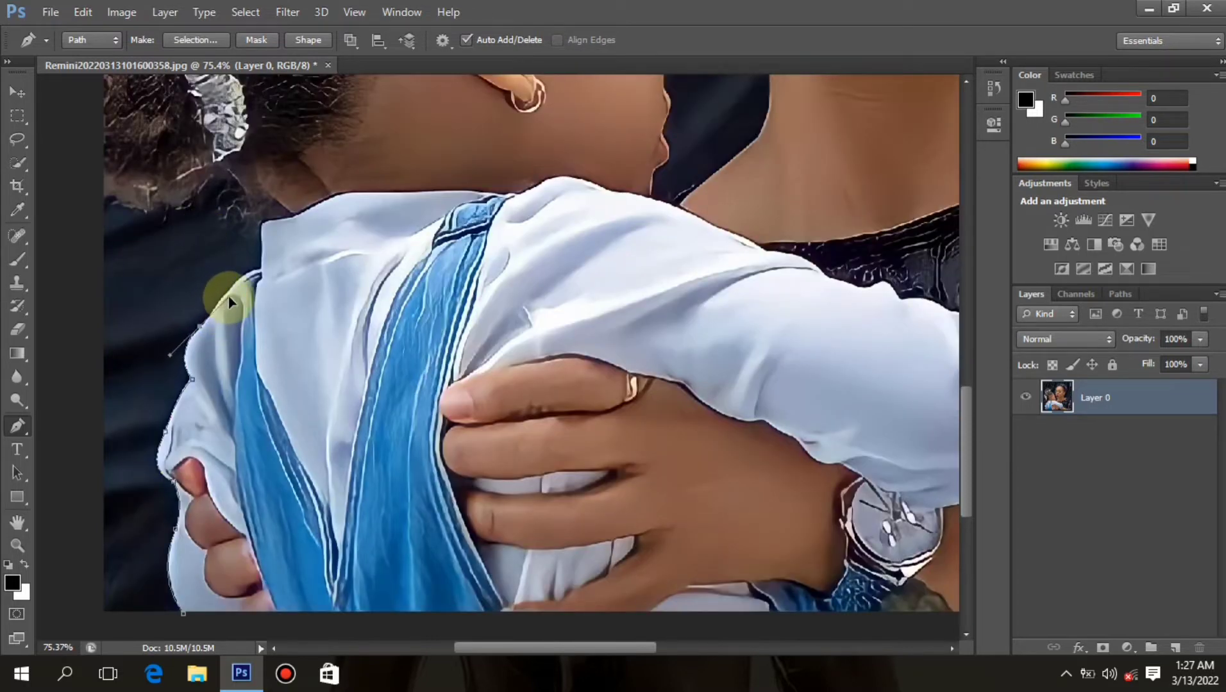
Step: Trace the path over the child's shoulder and up to the corner of the shirt collar
left_click(199, 327, "alt")
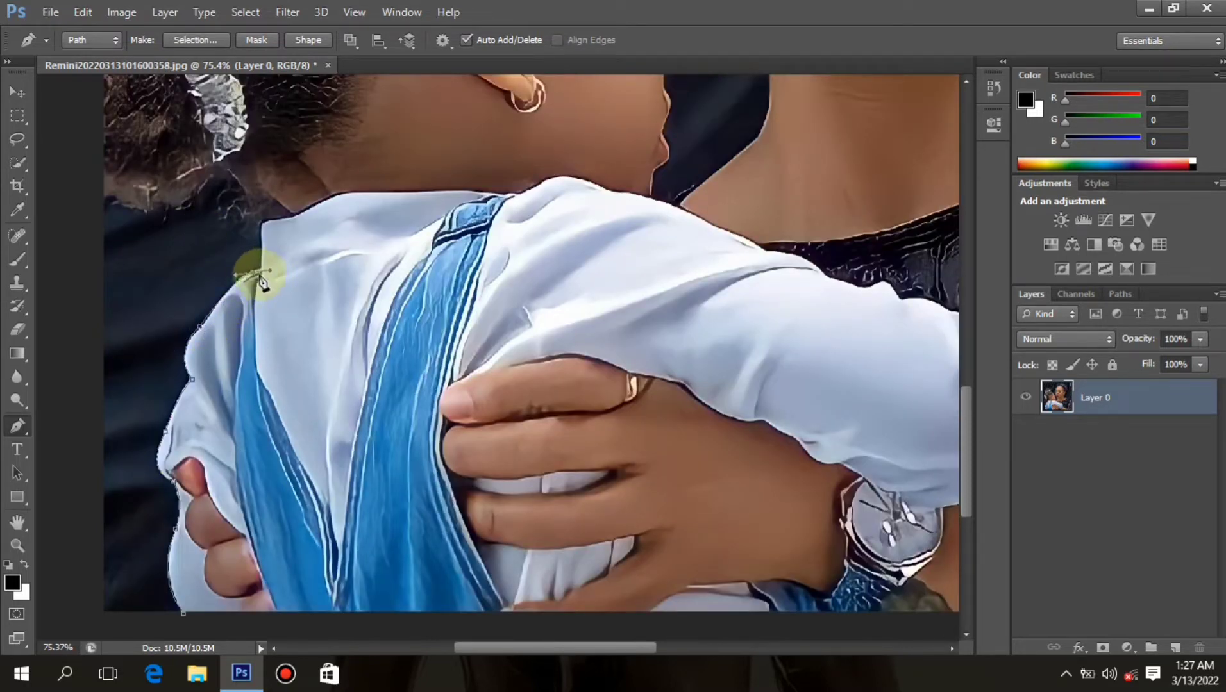
left_click(261, 271, "alt")
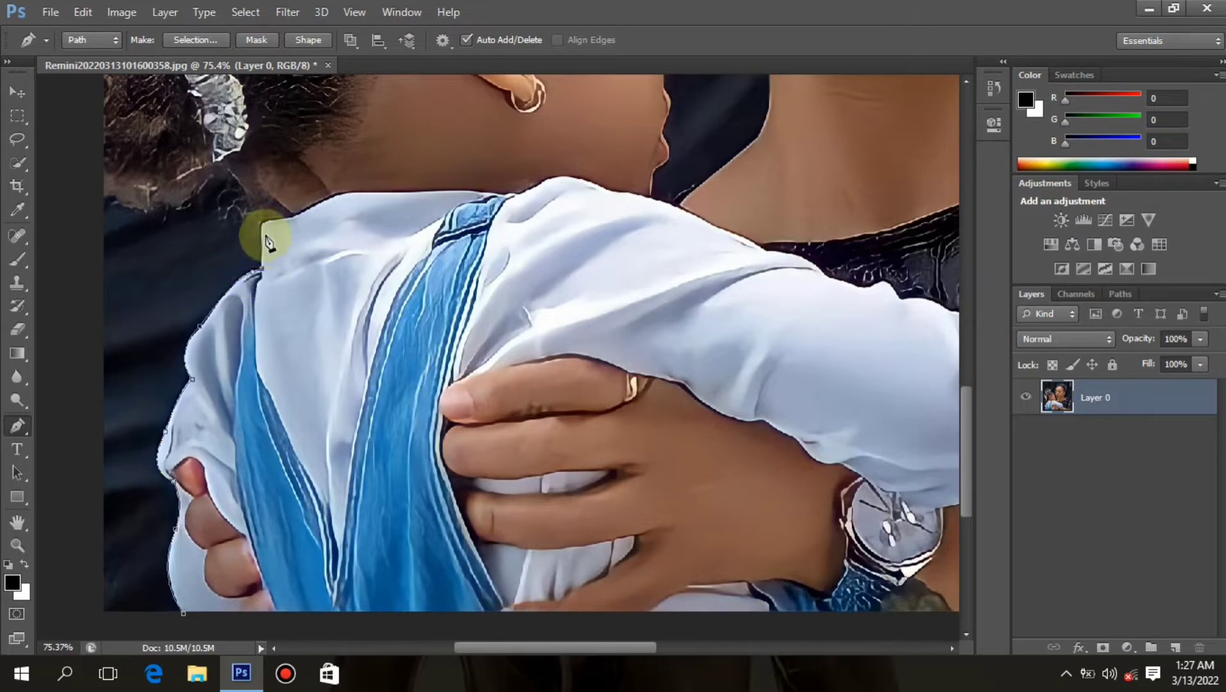
left_click(262, 224)
Step: Trace the path along the collar, the nape and the underside of the child's side hair bun
scroll(311, 282, "down", 9)
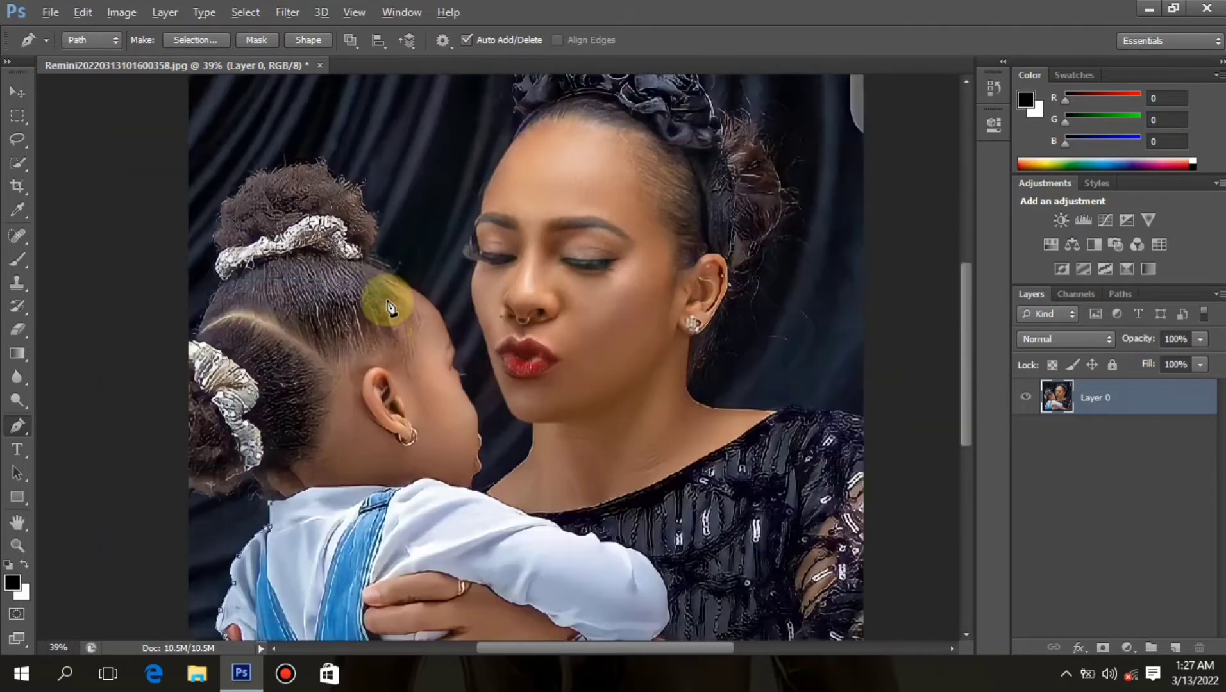
scroll(309, 451, "up", 9)
scroll(254, 457, "down", 2)
scroll(245, 449, "up", 1)
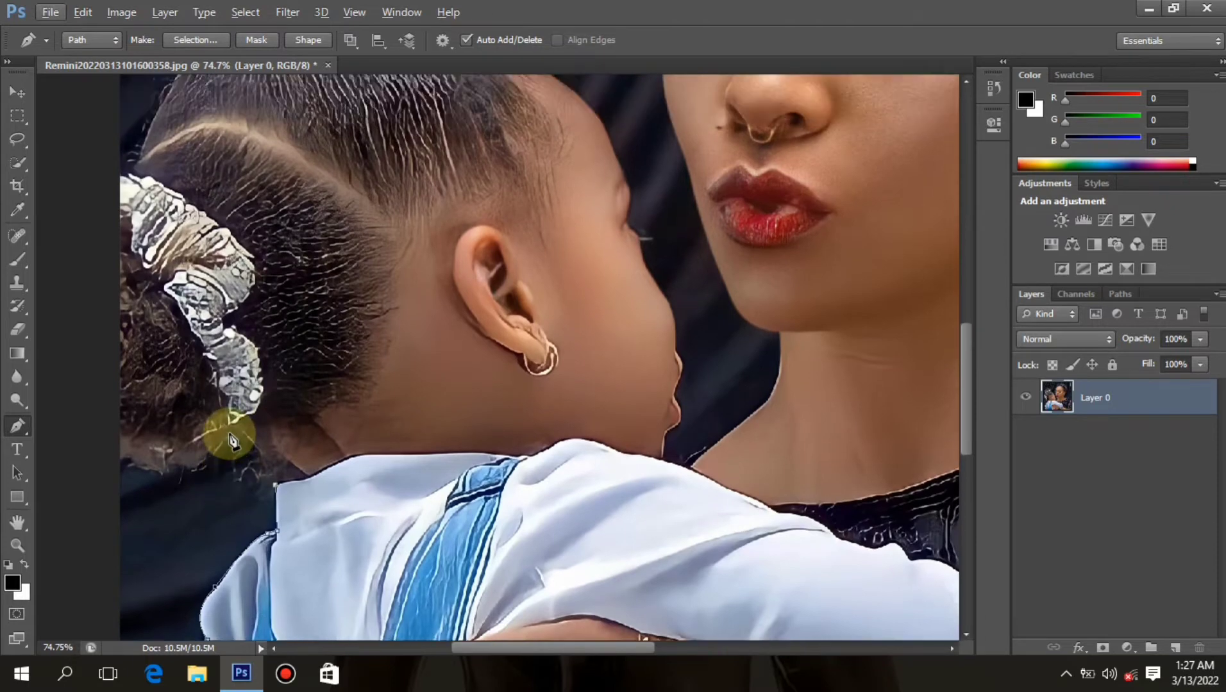
scroll(232, 438, "up", 2)
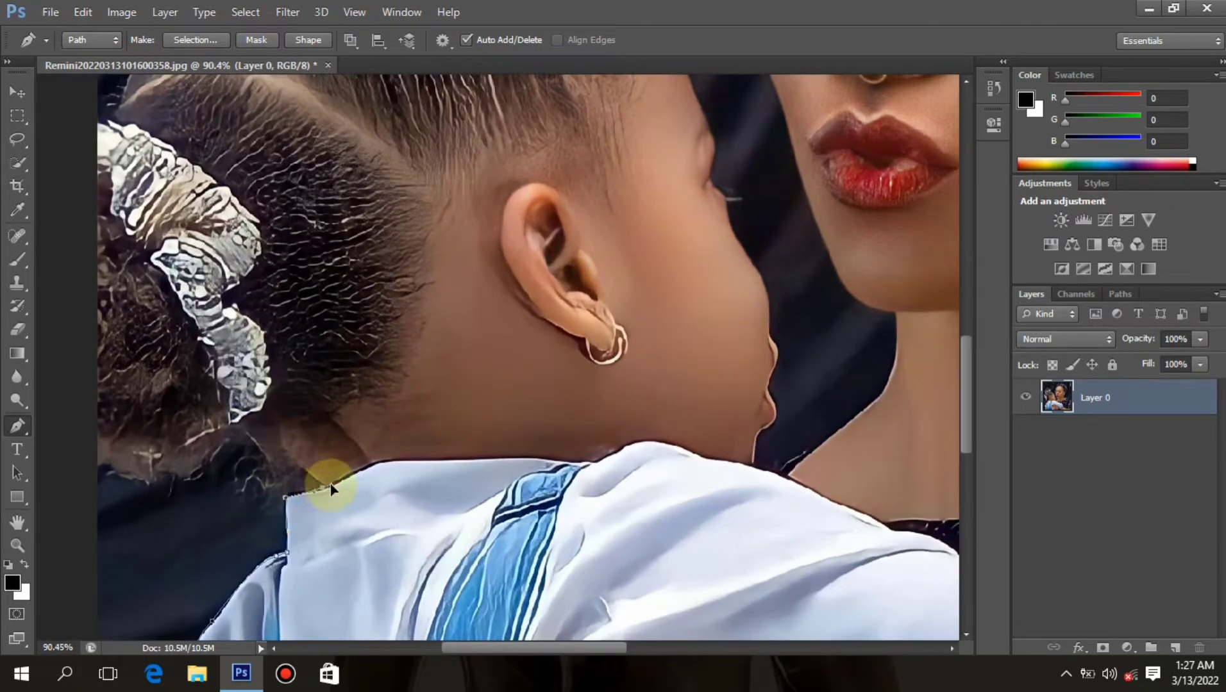
left_click(295, 461)
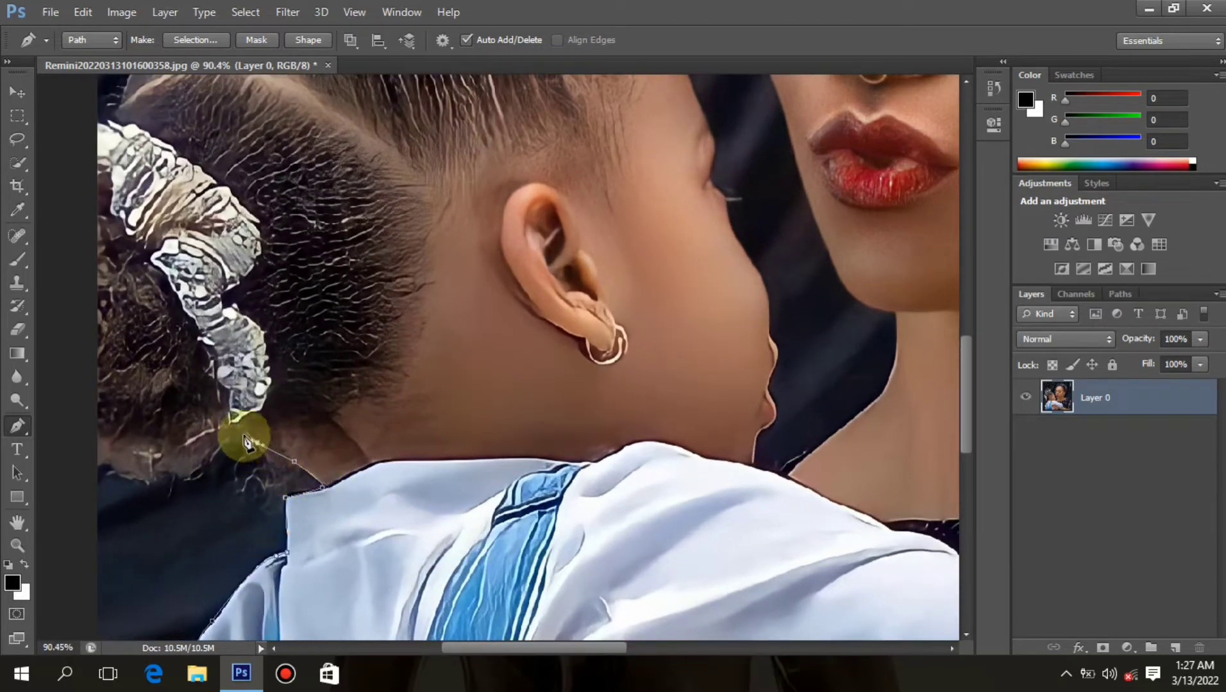
left_click(257, 443)
left_click(233, 435)
left_click(204, 466)
left_click(166, 475)
left_click(150, 475)
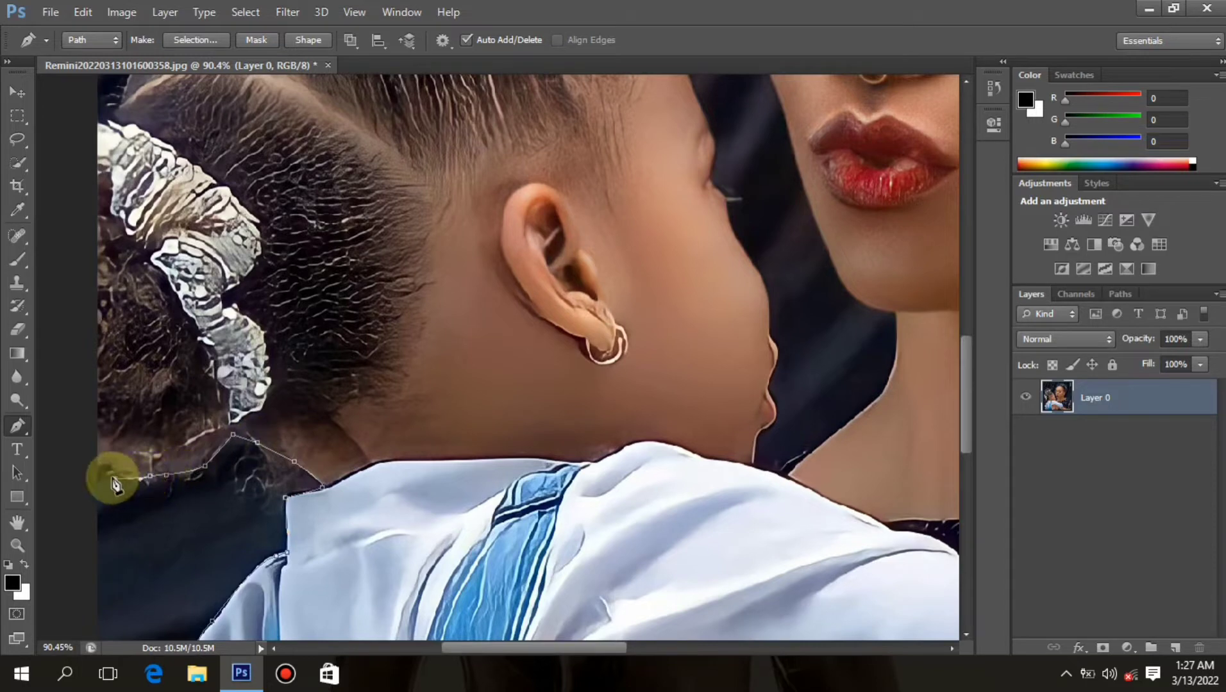
Step: Carry the path outside the photo's left edge around the cropped side bun and back towards the child's hair
left_click(72, 463)
key("ctrl+0")
left_click_drag(172, 360, 166, 329)
left_click(220, 337)
Step: Trace the path down the right side of the child's top bun to the front hairline
scroll(225, 317, "up", 3)
scroll(240, 315, "up", 2)
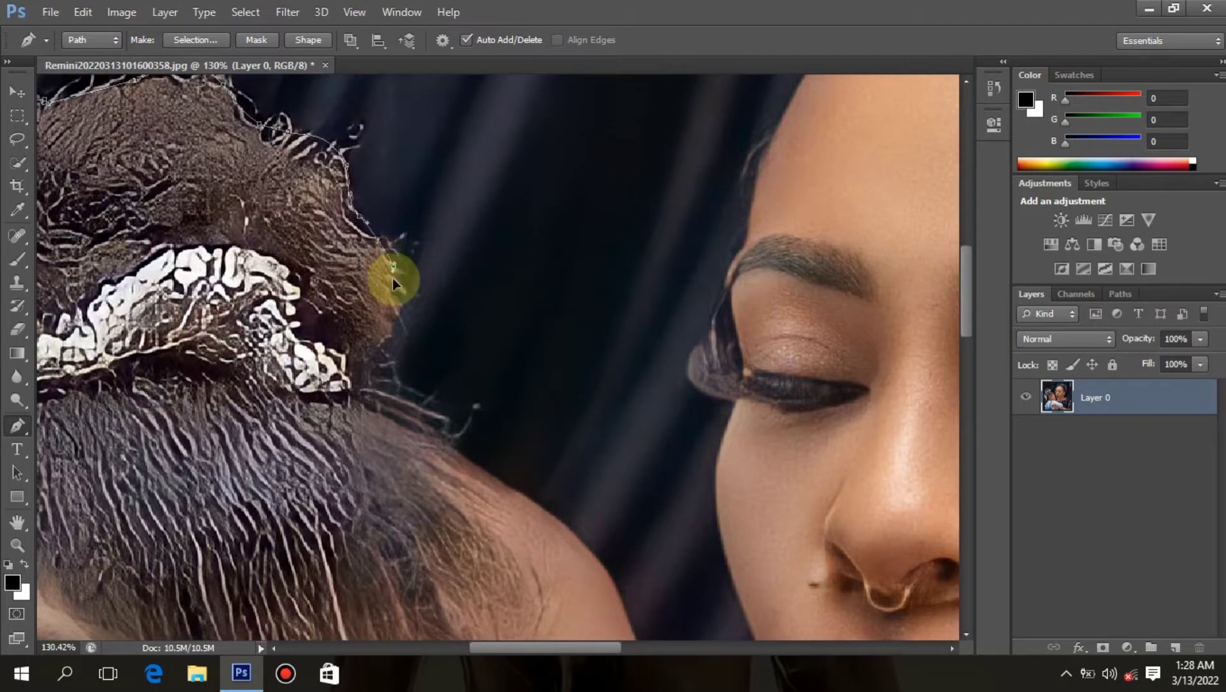
left_click_drag(391, 307, 390, 330)
left_click(381, 340)
left_click(374, 388)
left_click(396, 402)
left_click(486, 469)
scroll(417, 320, "down", 5)
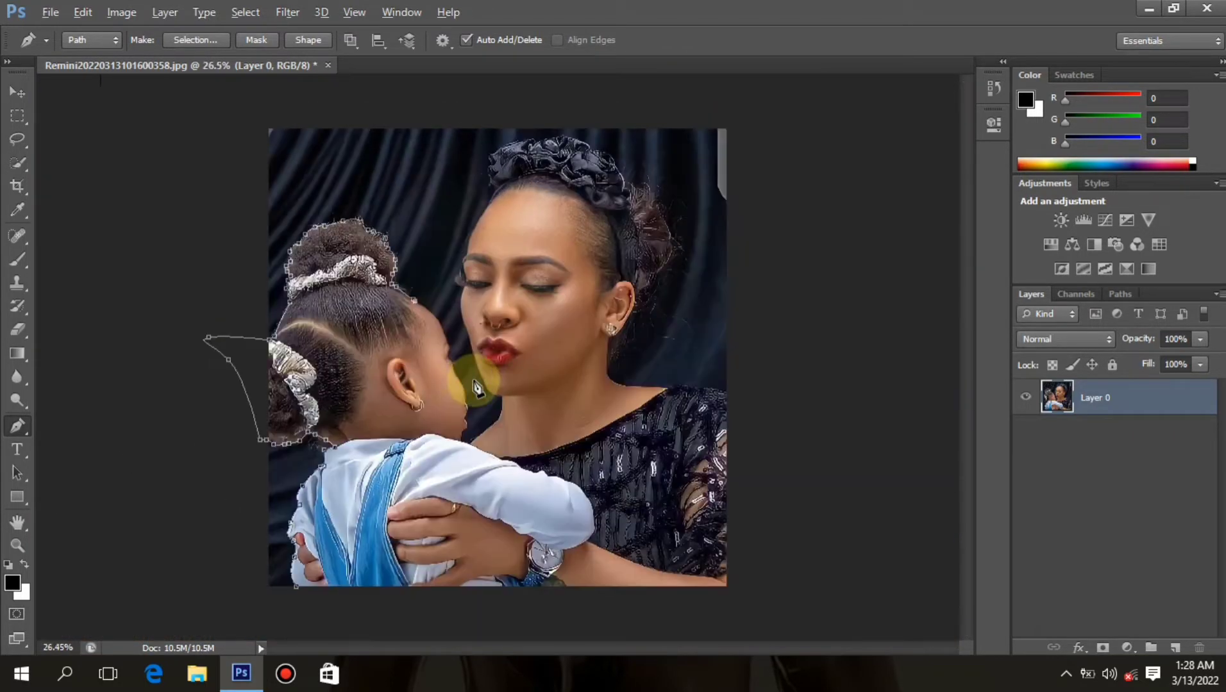
Step: Trace the path down the child's forehead and brow to the eye
scroll(405, 320, "up", 4)
scroll(410, 312, "up", 3)
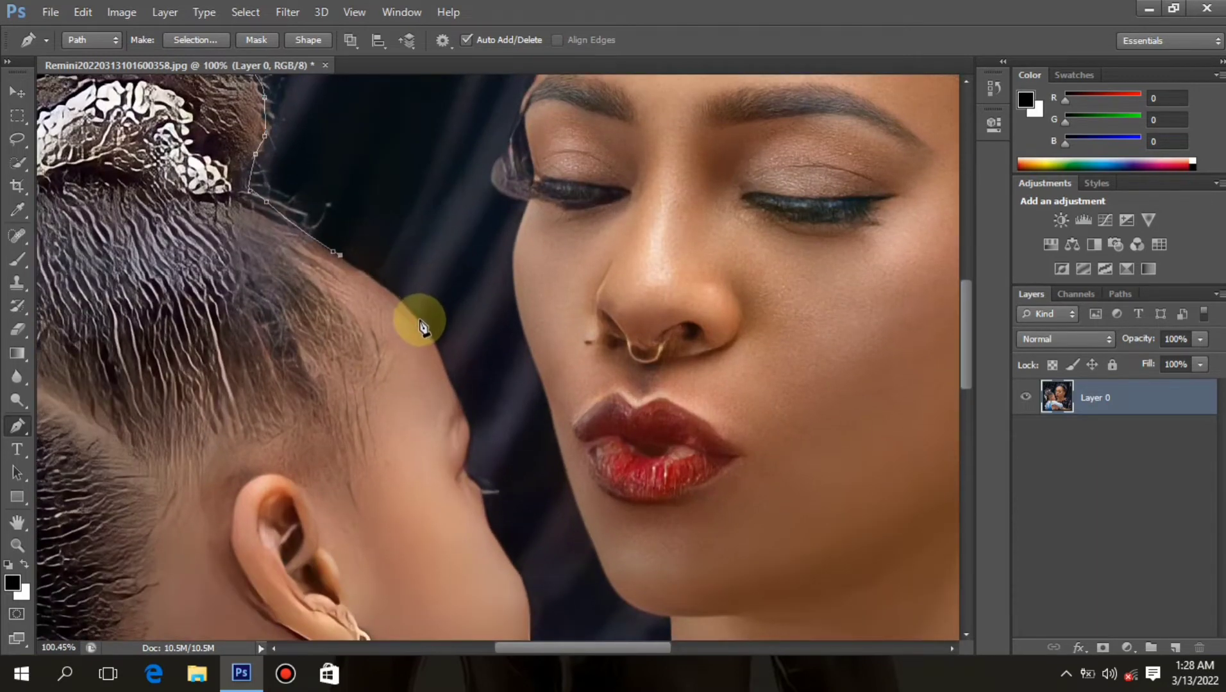
left_click_drag(419, 319, 429, 332)
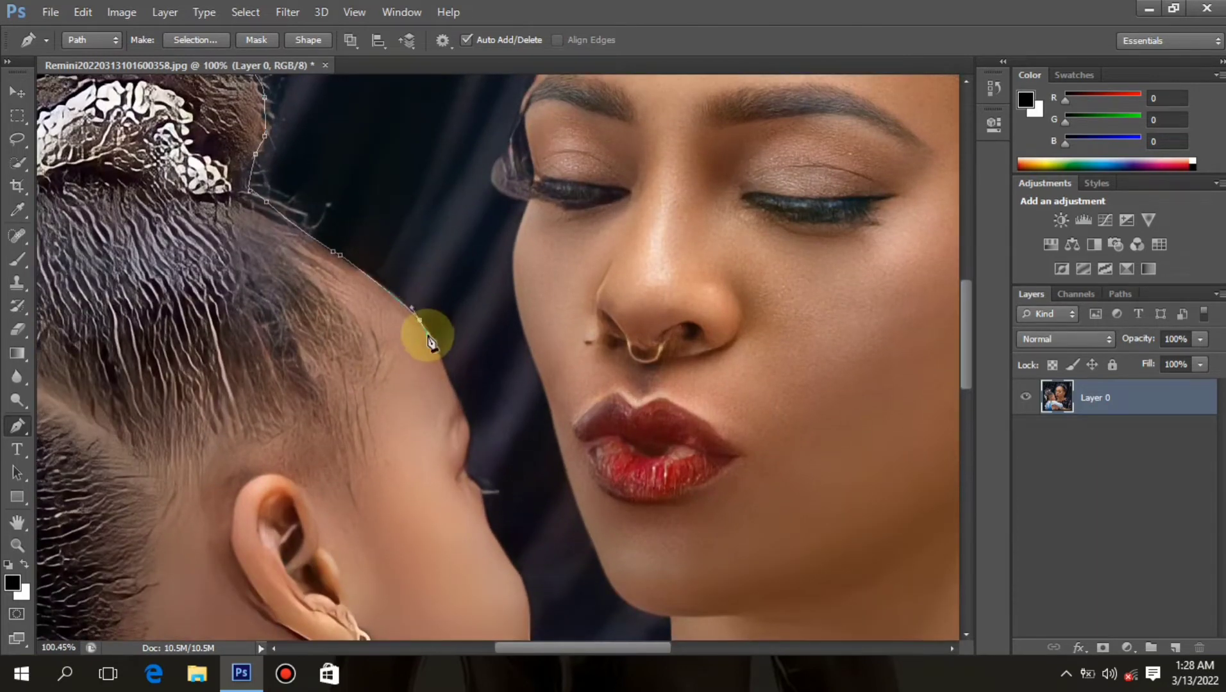
left_click(466, 424)
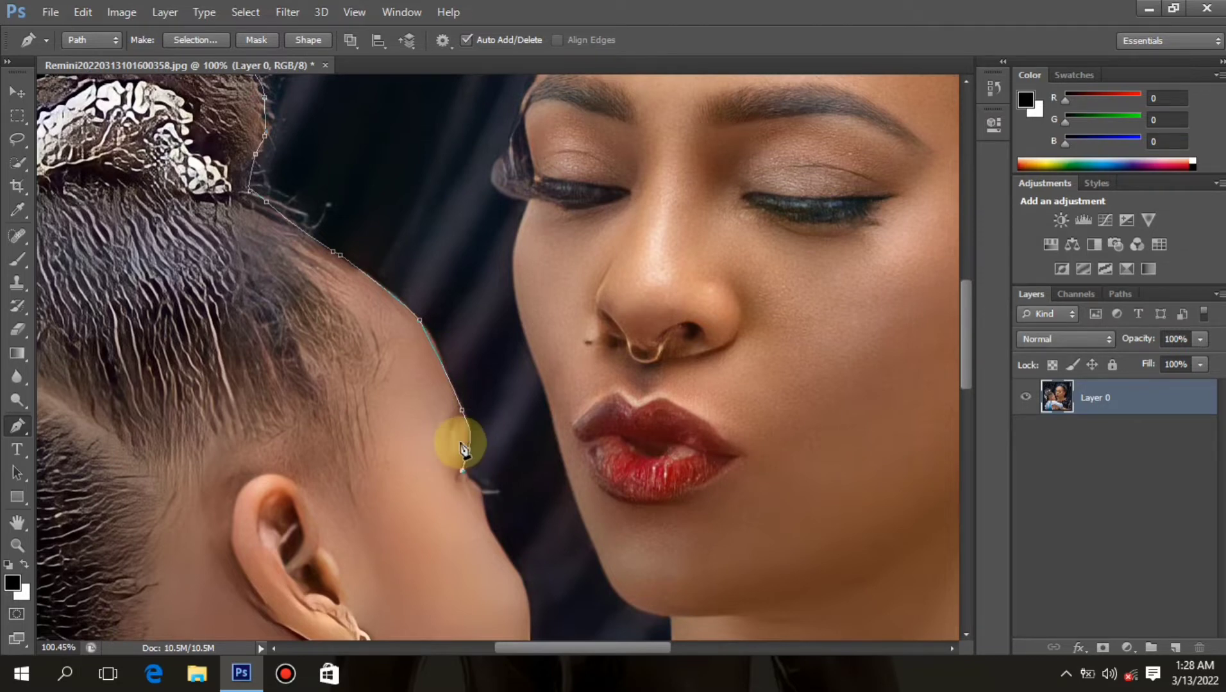
scroll(465, 467, "down", 3)
scroll(479, 438, "up", 2)
scroll(460, 238, "down", 1)
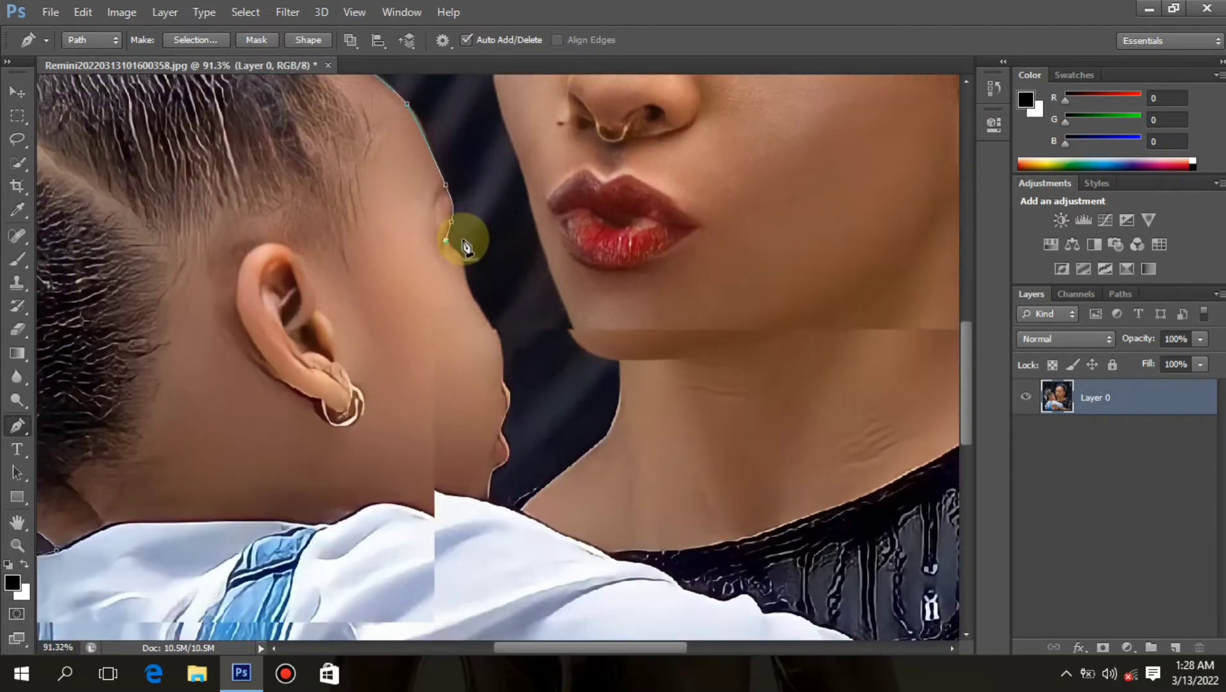
Step: Continue the path from the child's eye down the curve of the cheek
scroll(466, 266, "up", 3)
left_click_drag(463, 274, 467, 280)
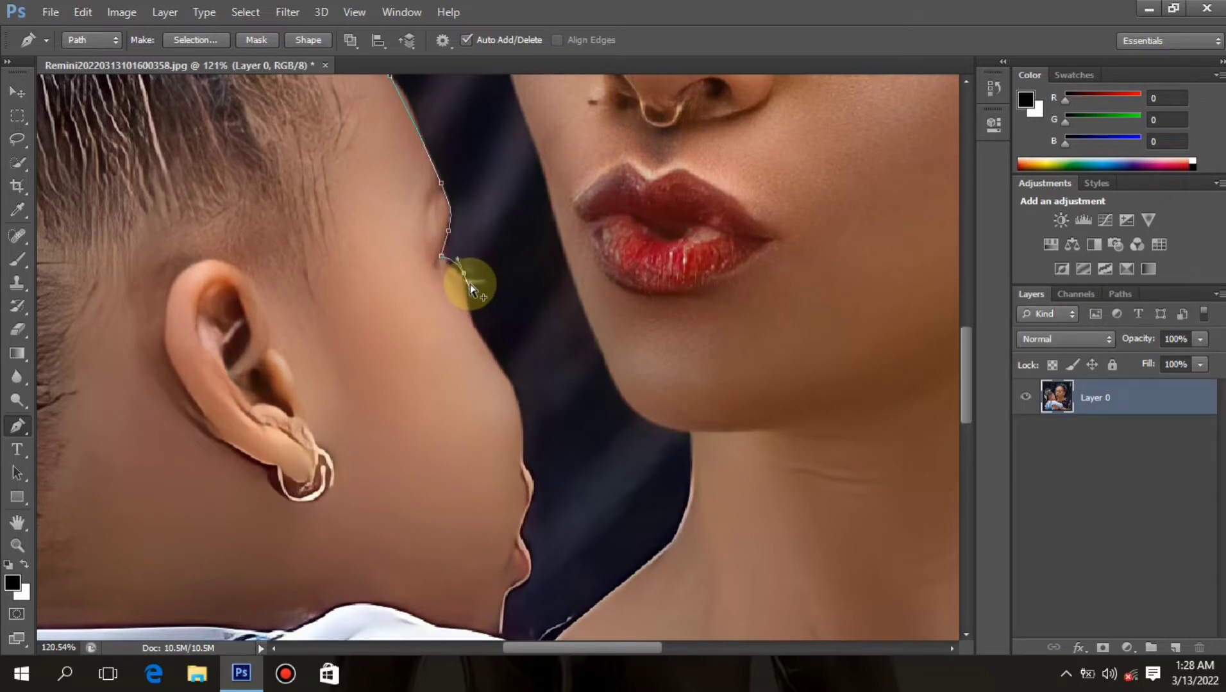
left_click_drag(467, 289, 471, 316)
scroll(515, 356, "down", 1)
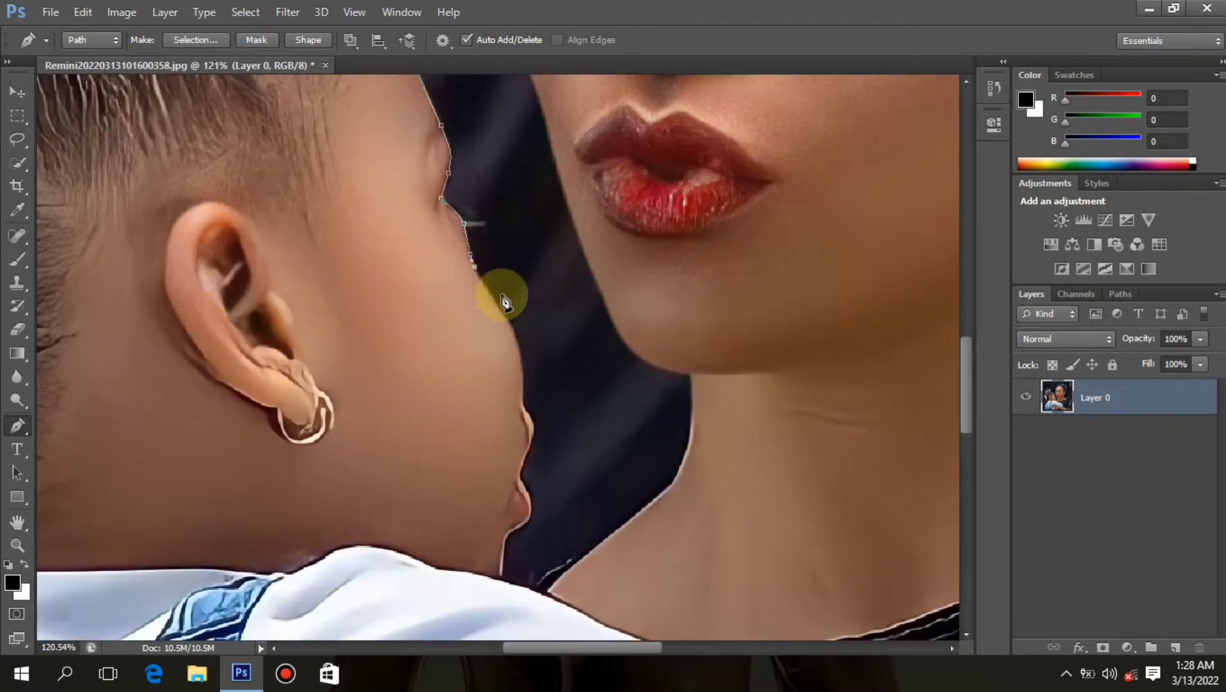
left_click(511, 326)
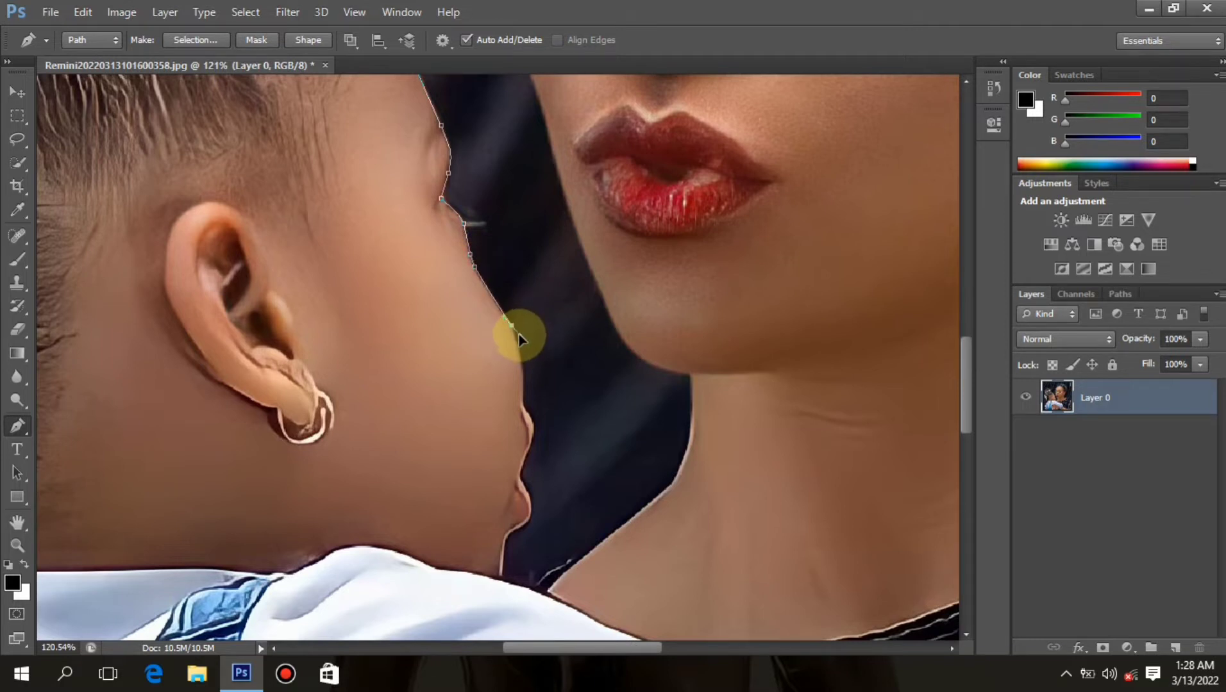
Step: Trace the path around the child's nose, lips and chin to the point where the shirt meets the mother's neckline
scroll(522, 330, "down", 2)
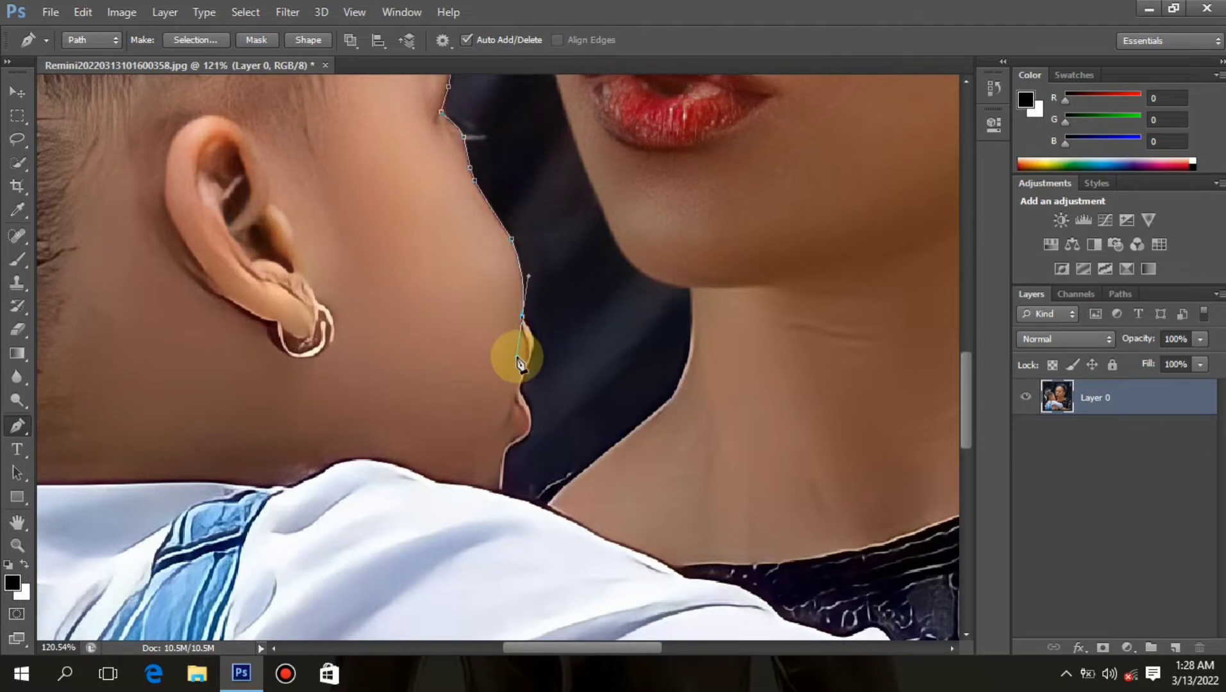
scroll(523, 315, "down", 1)
left_click_drag(532, 315, 526, 349)
scroll(524, 349, "down", 1)
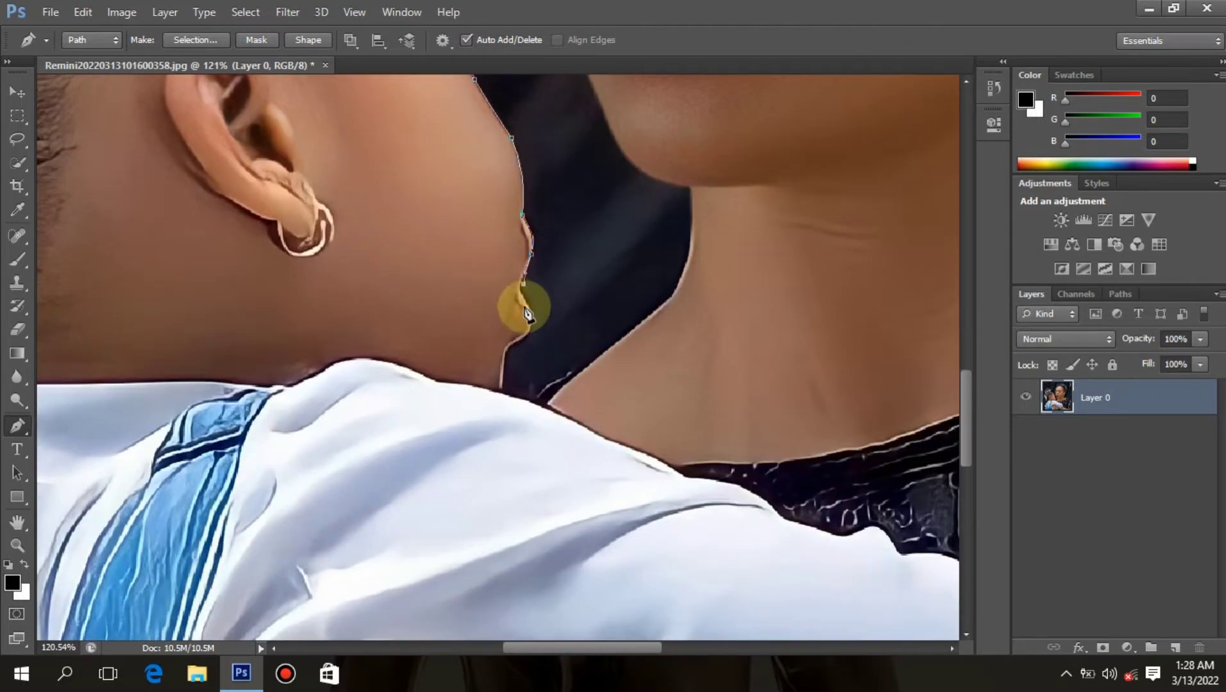
left_click_drag(522, 298, 550, 408)
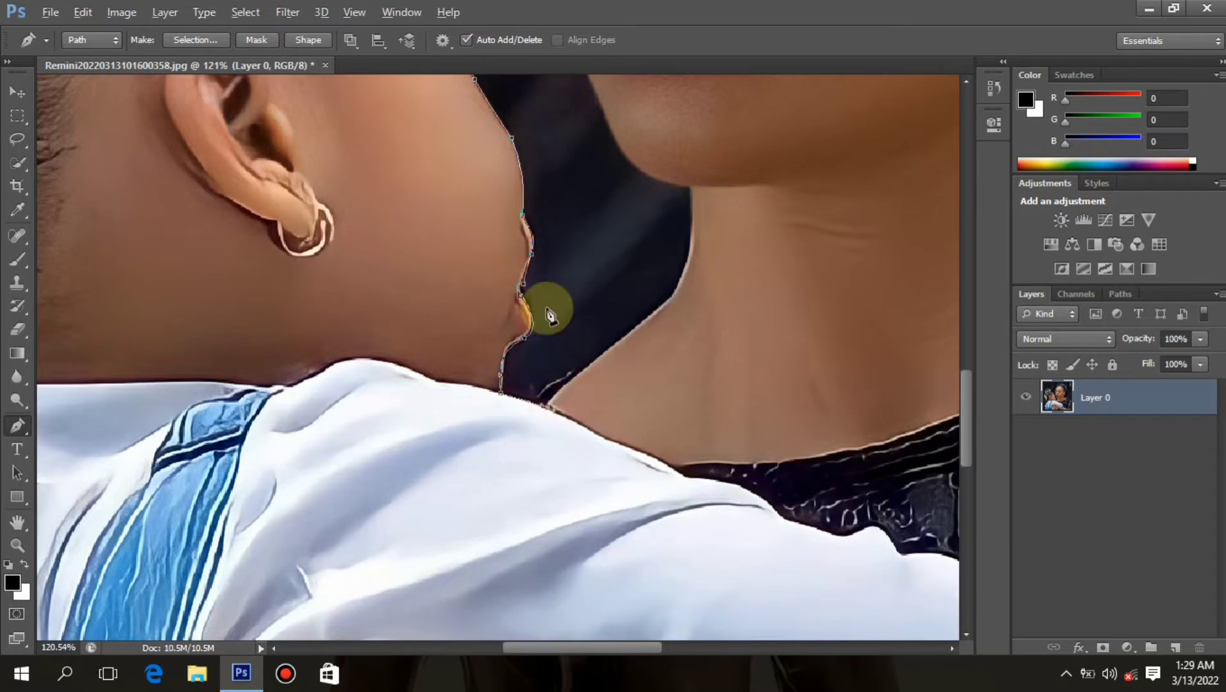
Step: Trace the path up the mother's neck, under her chin and along her jaw to the cheek
scroll(548, 310, "down", 5)
scroll(459, 273, "up", 5)
left_click_drag(558, 308, 548, 310)
scroll(438, 423, "up", 10)
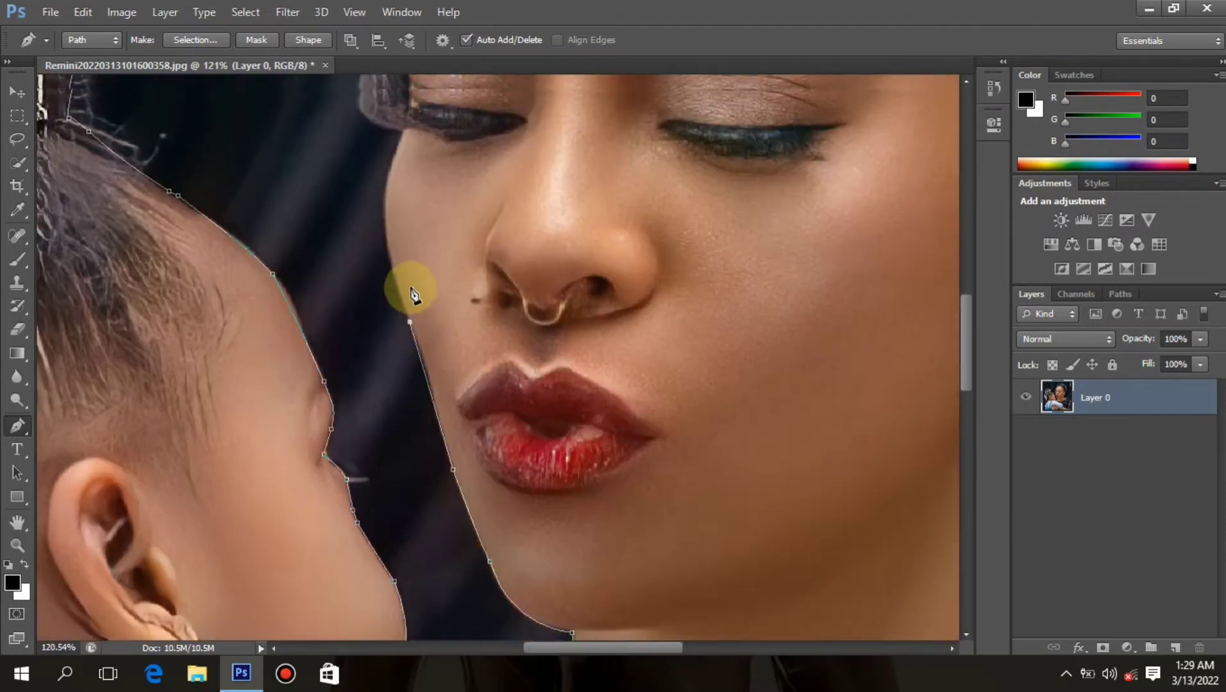
Step: Trace the path up the mother's cheek and around her protruding eyelashes
scroll(411, 289, "up", 5)
left_click(390, 453)
left_click_drag(404, 319, 440, 260)
left_click(404, 318, "alt")
left_click_drag(356, 291, 335, 269)
left_click(356, 291, "alt")
left_click(377, 260)
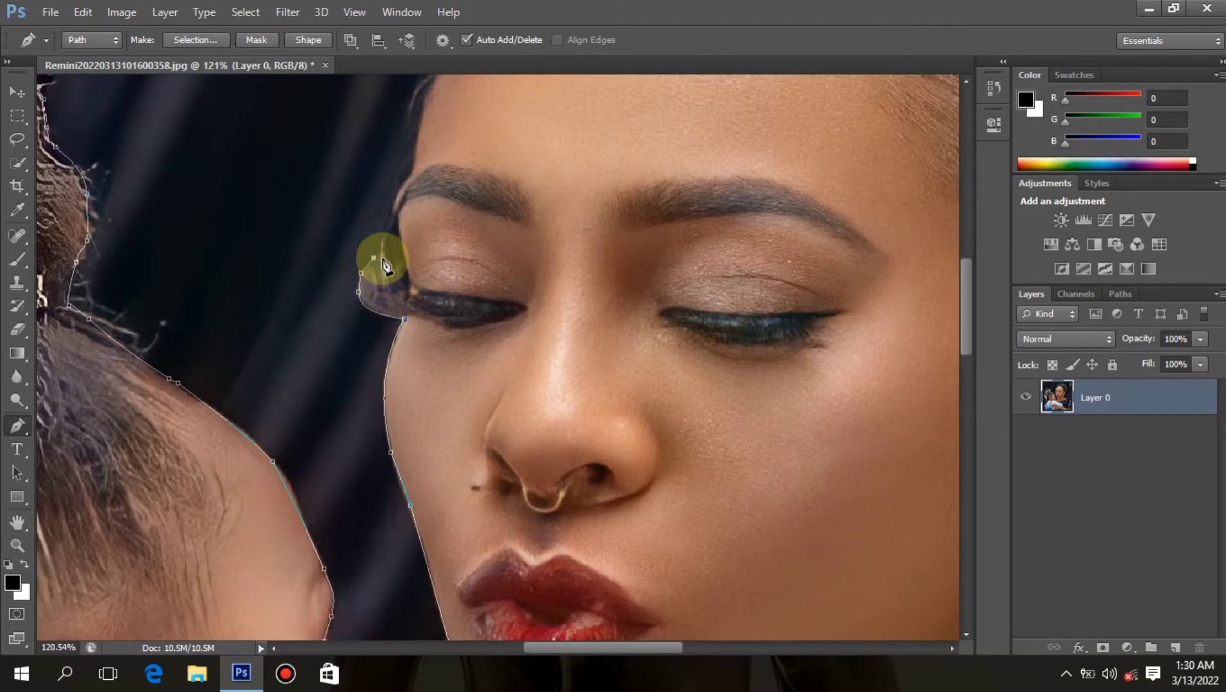
Step: Continue the path from the lashes past the mother's eyebrow and up her forehead to the hairline
scroll(410, 276, "down", 6)
scroll(449, 288, "up", 5)
left_click(423, 272)
left_click(436, 261)
left_click(438, 226)
scroll(442, 218, "down", 8)
scroll(480, 134, "up", 4)
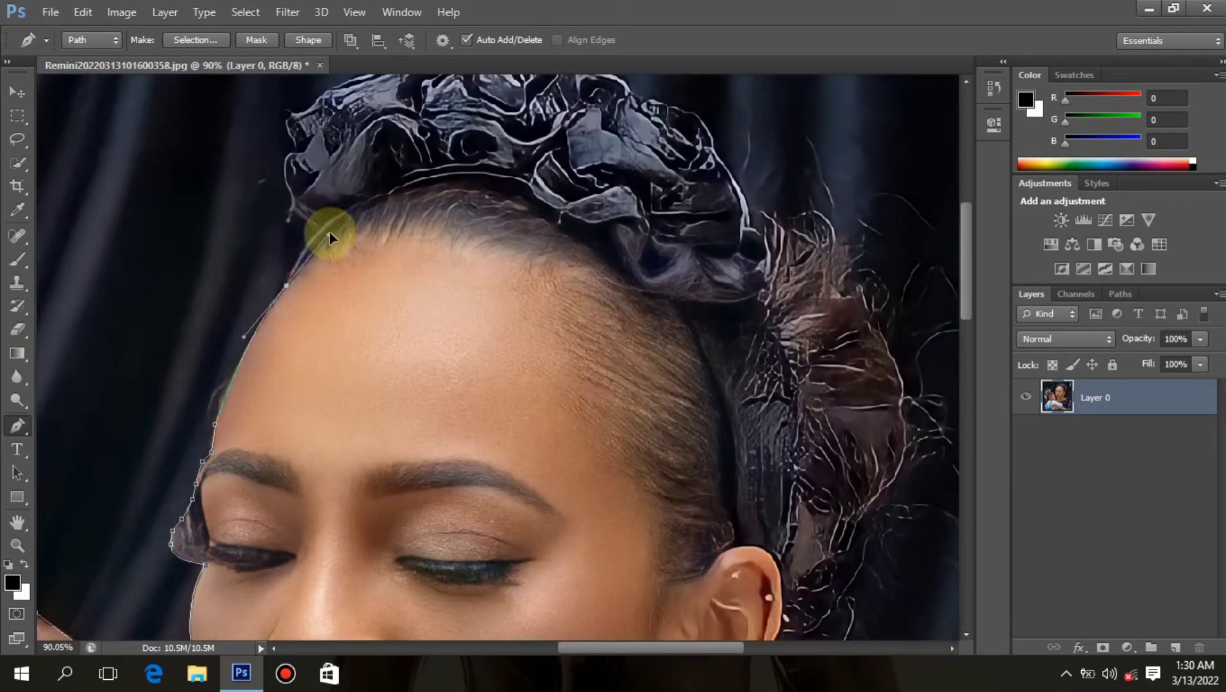
Step: Trace the path around the top outline of the mother's ruffled headpiece
scroll(309, 219, "up", 3)
left_click(547, 210)
left_click(678, 268)
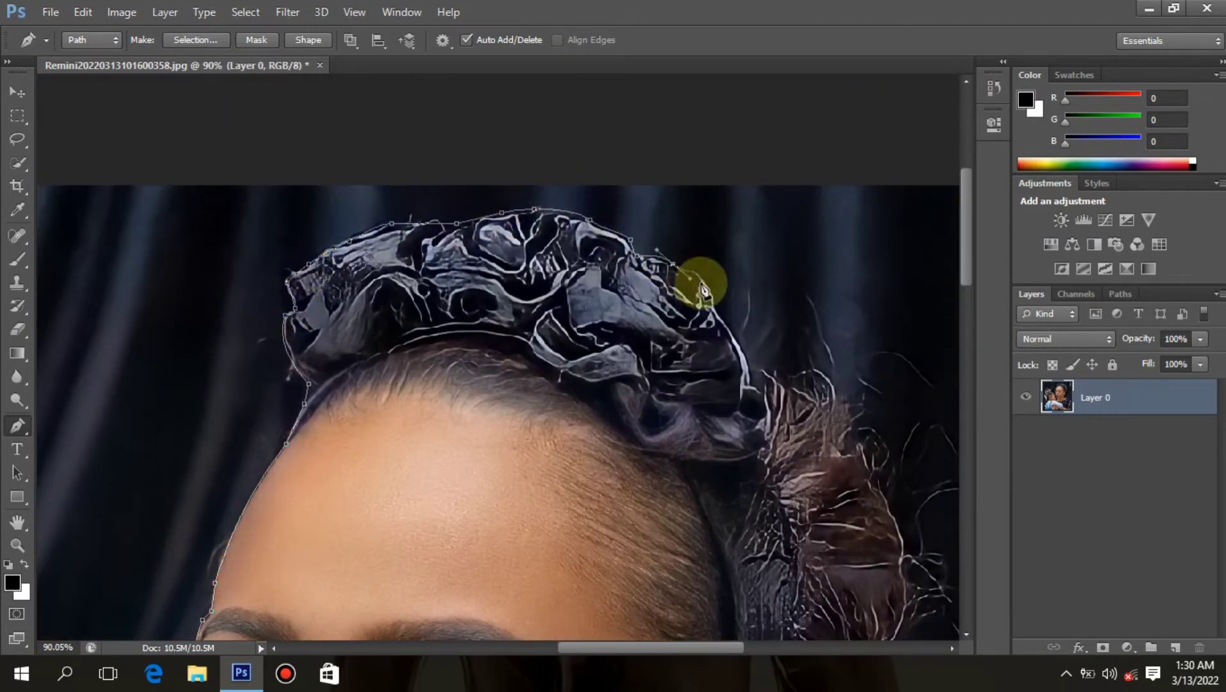
Step: Trace the path around the mother's hair bun and down behind her ear towards the neck
scroll(678, 268, "right", 4)
scroll(516, 247, "down", 3)
left_click(627, 295)
scroll(672, 343, "down", 6)
left_click(607, 345)
Step: Trace the path along the mother's bare shoulder and over the dress shoulder to beyond the photo's right edge
left_click_drag(594, 390, 656, 386)
scroll(582, 404, "down", 3)
scroll(466, 329, "up", 1)
left_click(693, 392)
scroll(282, 334, "down", 7)
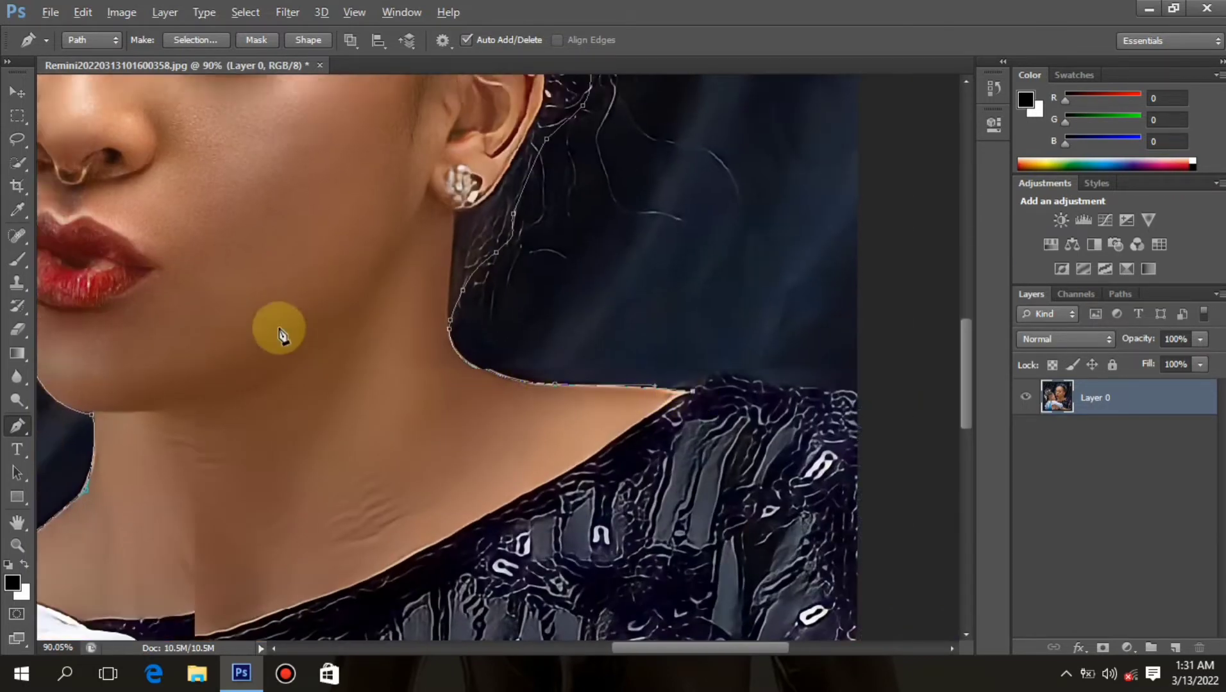
scroll(481, 343, "up", 6)
left_click(503, 354)
left_click_drag(552, 359, 633, 371)
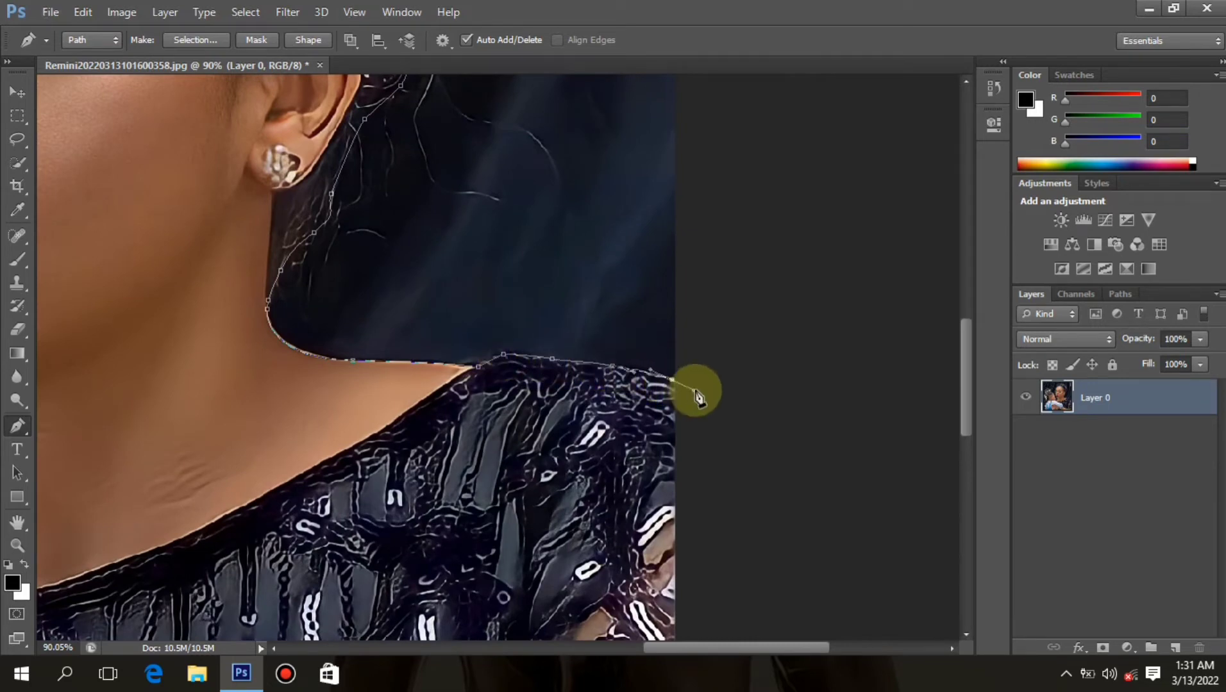
Step: Carry the path around outside the photo's right and bottom edges and close it at its starting point by the child's sleeve
scroll(744, 417, "down", 2)
scroll(762, 429, "down", 4)
left_click_drag(782, 469, 794, 497)
scroll(794, 448, "down", 7)
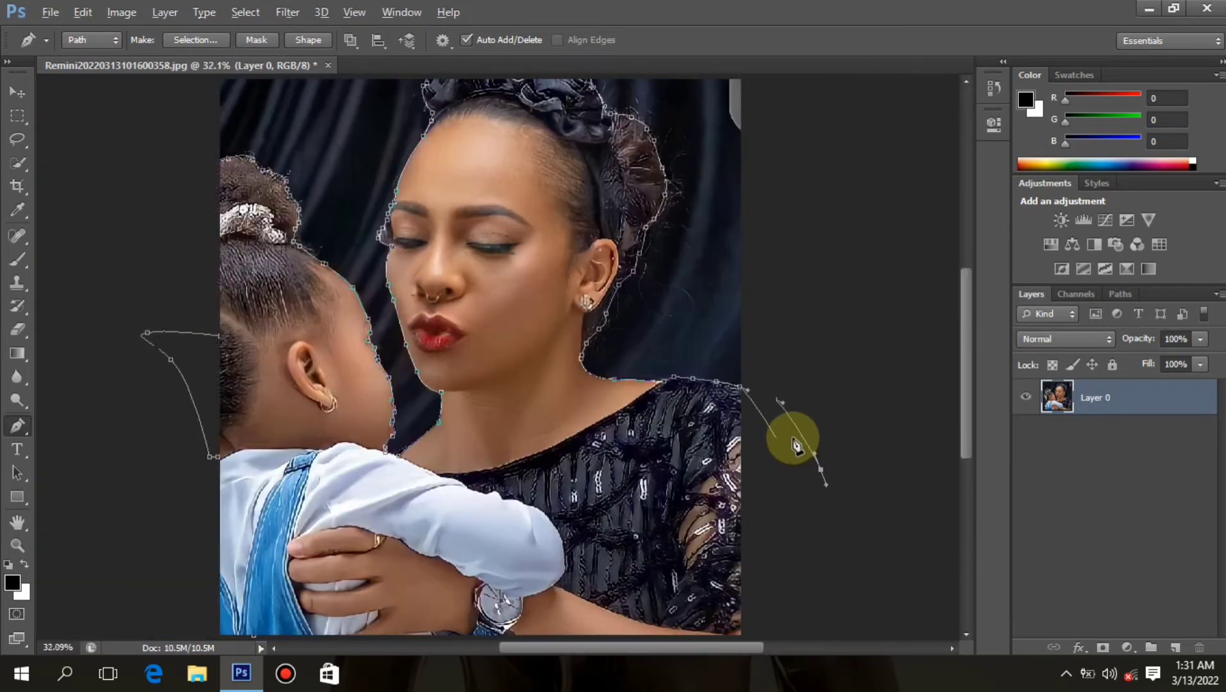
scroll(793, 440, "down", 4)
left_click_drag(769, 564, 700, 577)
left_click_drag(481, 618, 466, 619)
left_click_drag(369, 604, 349, 563)
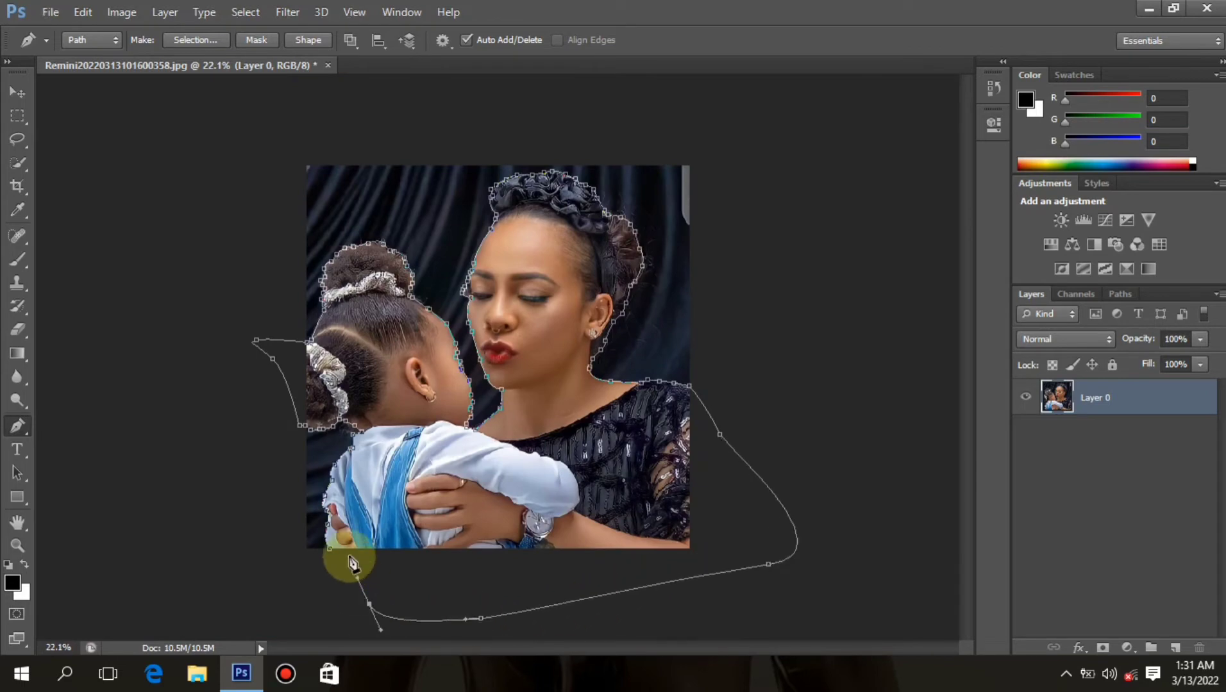
left_click(330, 548)
Step: Convert the closed path to a selection and copy the mother and child onto a new layer
scroll(488, 496, "up", 4)
scroll(487, 497, "down", 4)
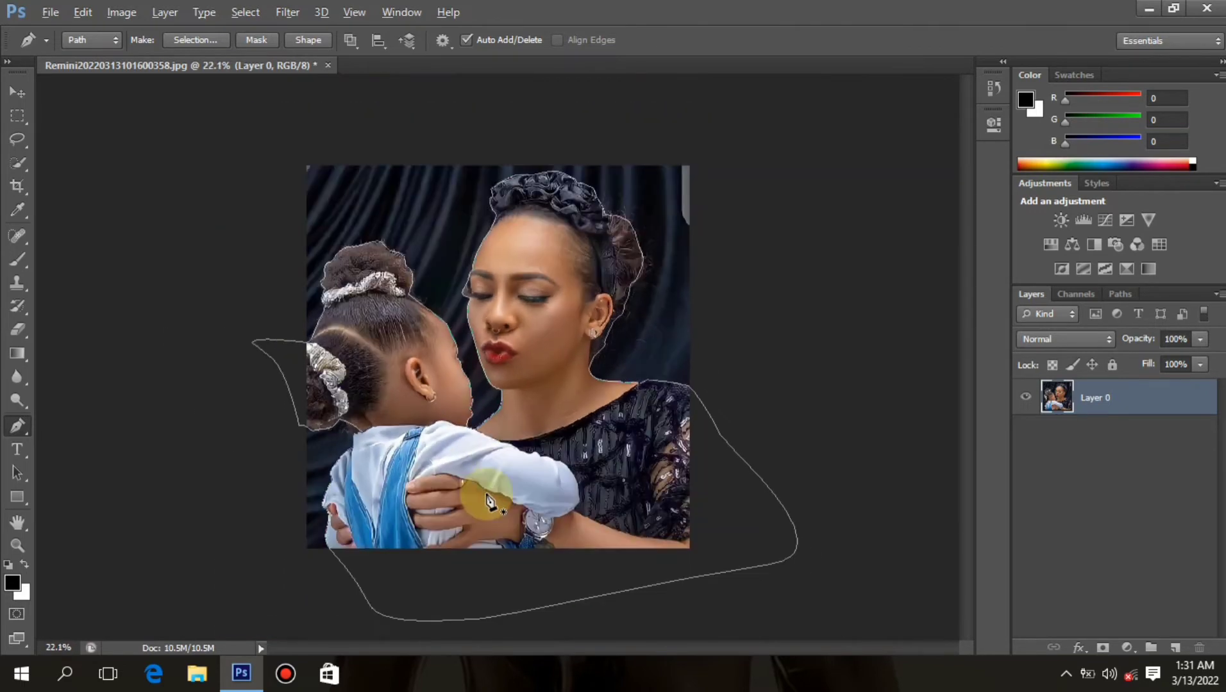
scroll(490, 503, "up", 1)
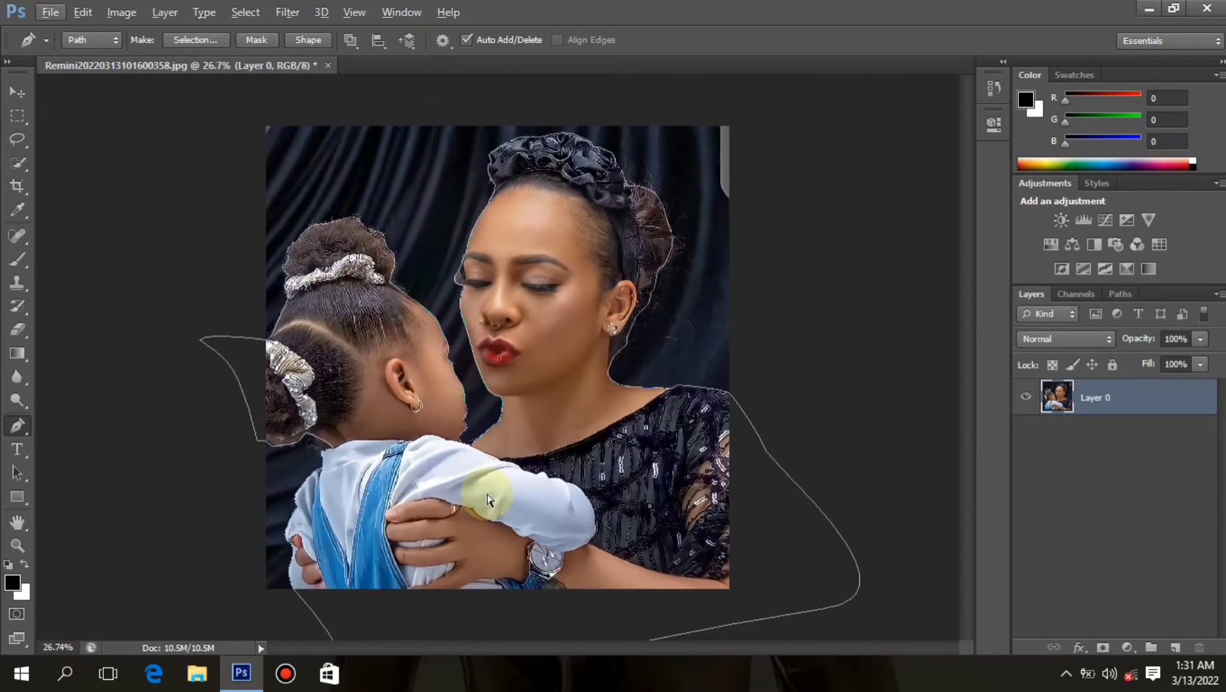
key("ctrl+Return")
key("ctrl+j")
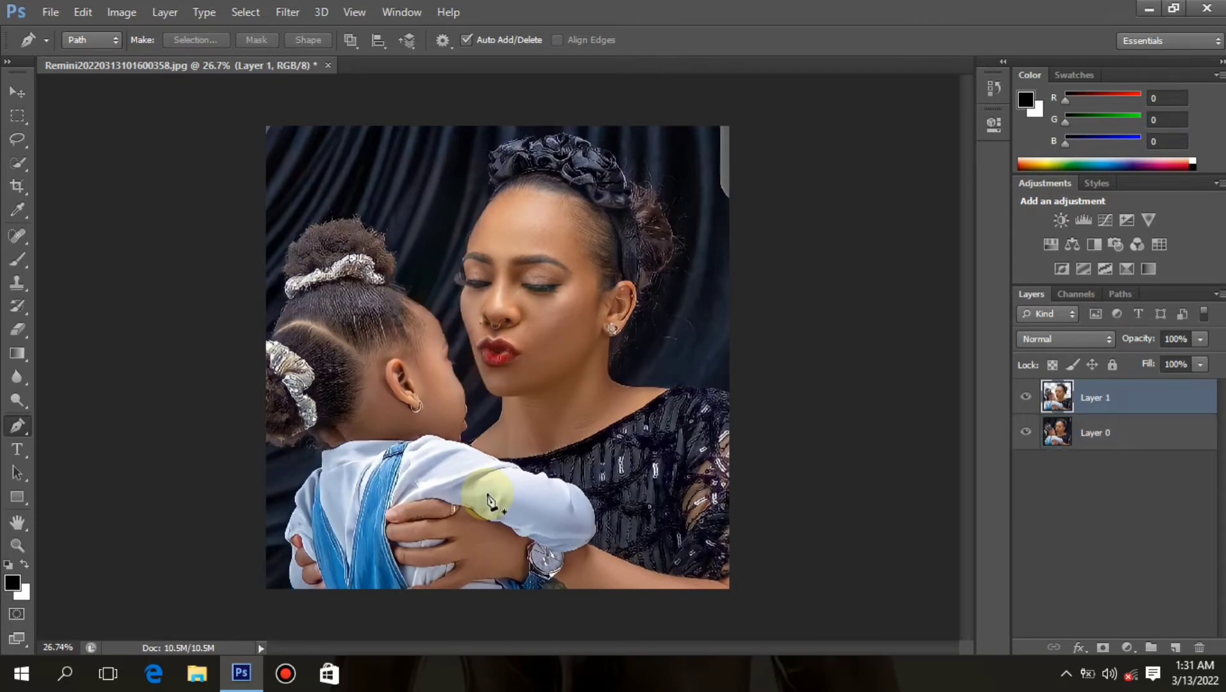
Step: Delete the original photo layer so only the cutout of the mother and child is left
left_click(1101, 432)
key("Delete")
scroll(553, 300, "down", 2)
scroll(553, 300, "up", 5)
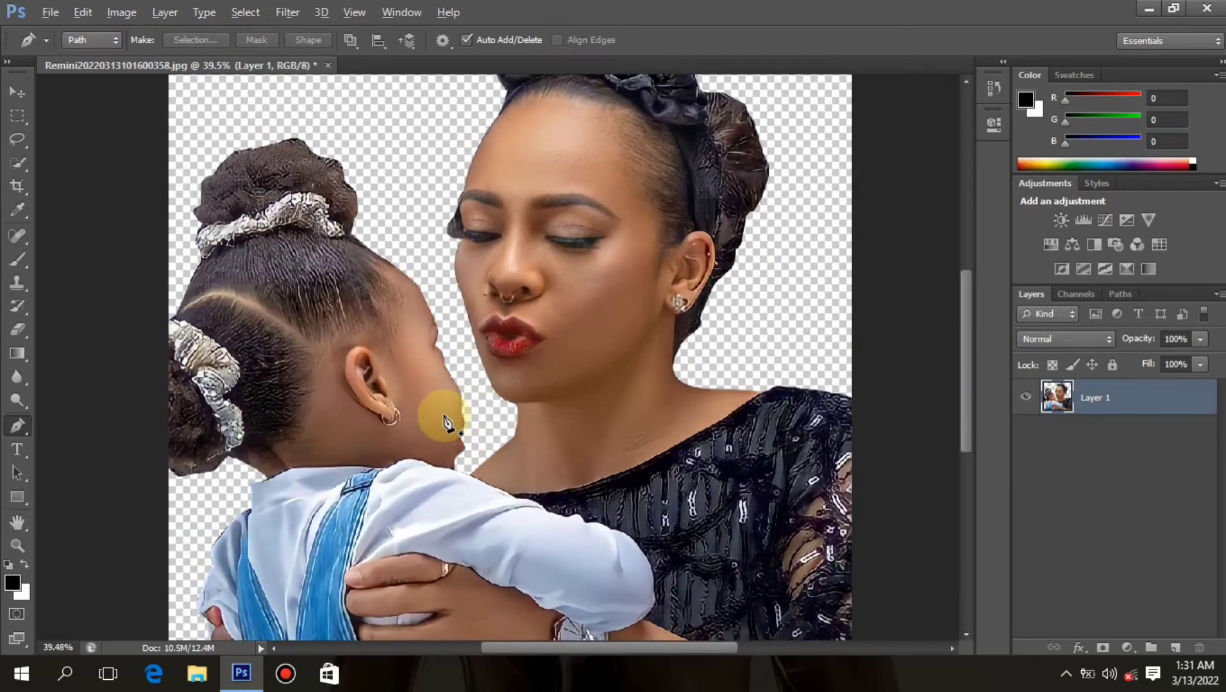
scroll(447, 424, "down", 2)
scroll(445, 417, "up", 1)
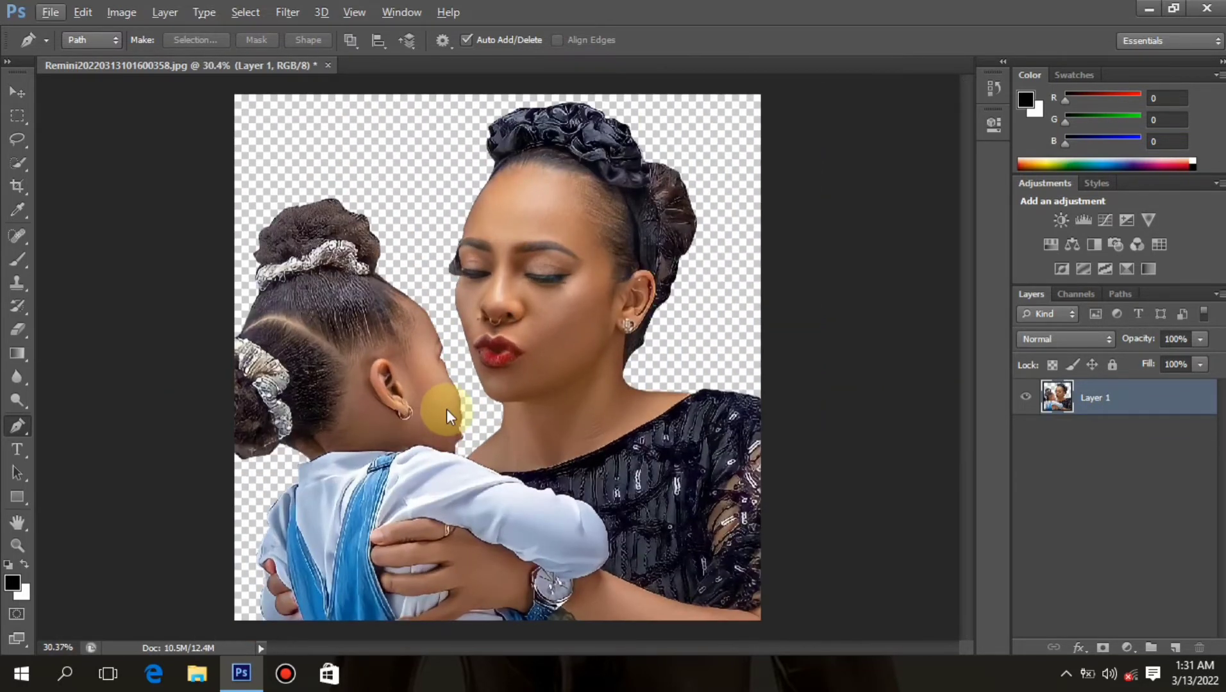
Step: Save the cutout to the Desktop in Photoshop PSD format under the name her mother
key("ctrl+shift+s")
left_click(53, 140)
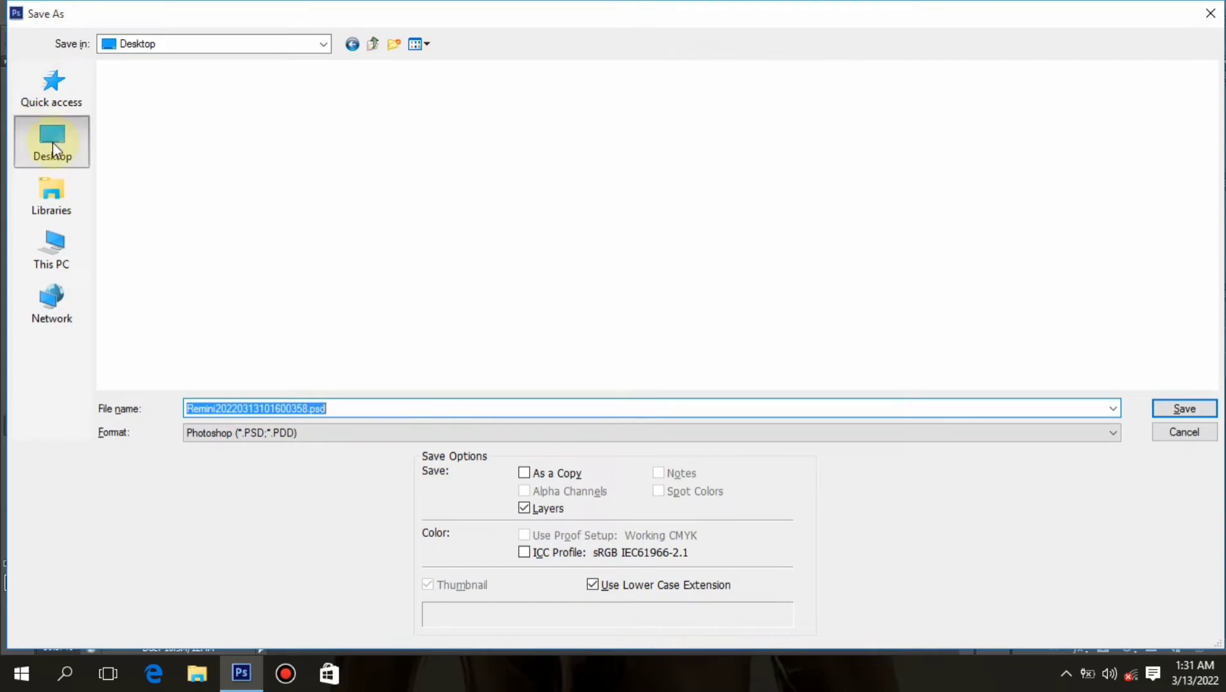
key("BackSpace")
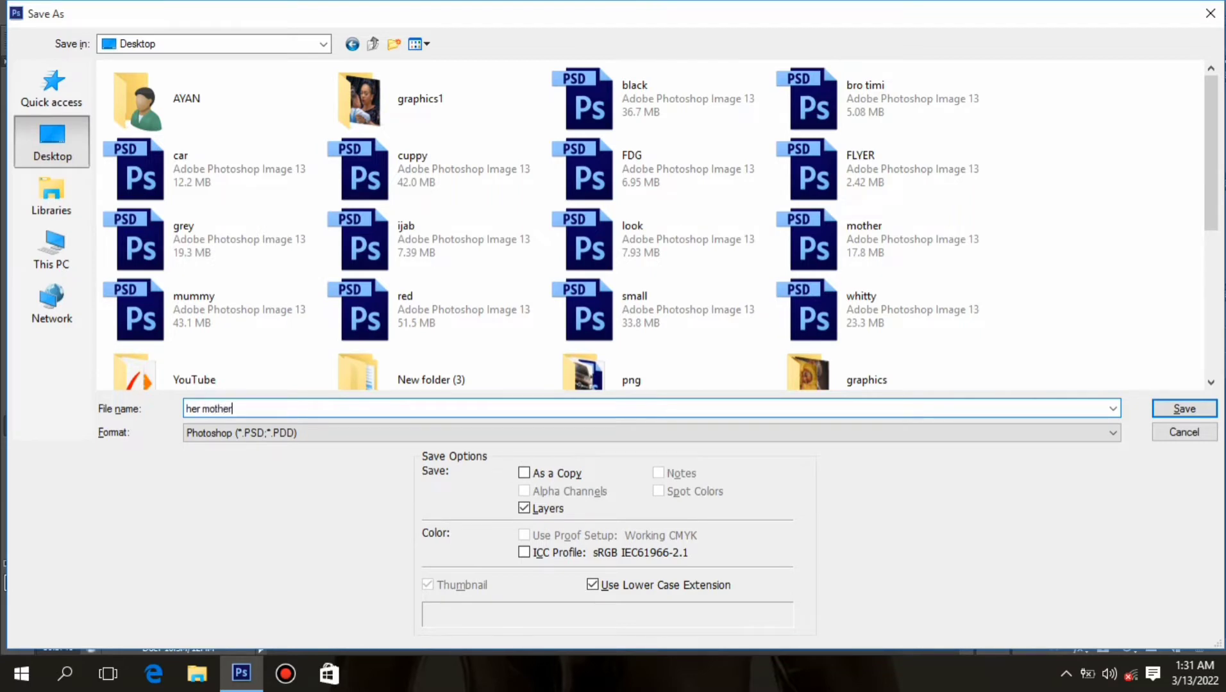
key("Return")
key("Return")
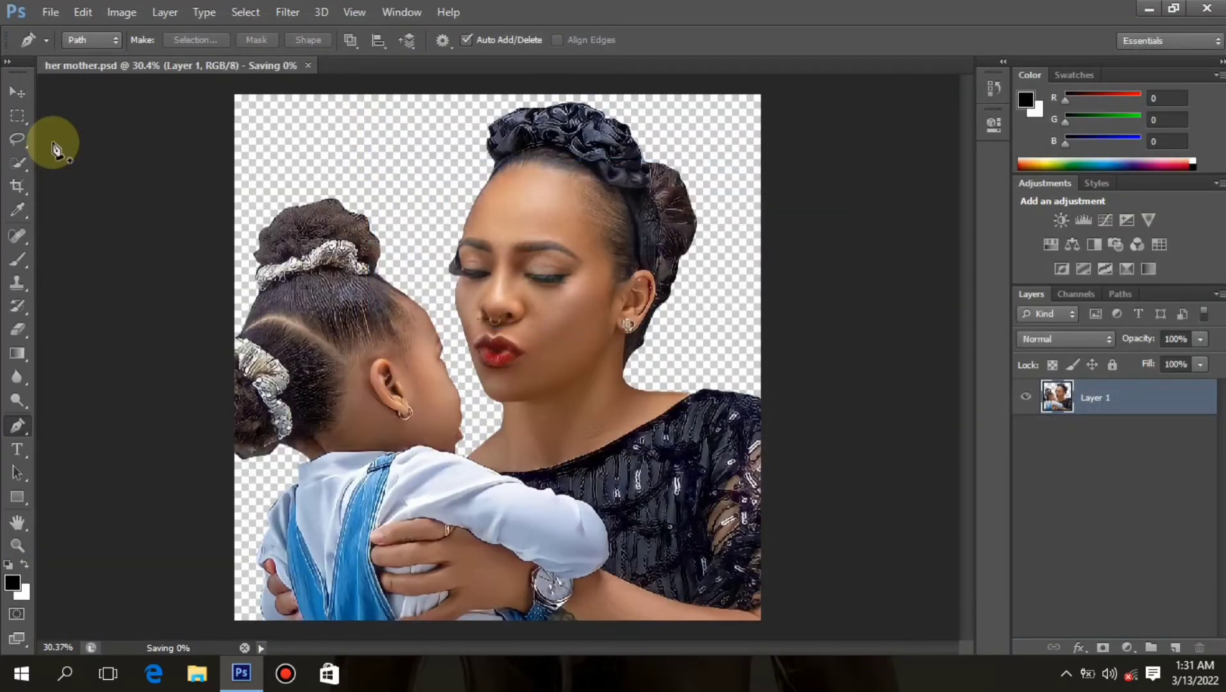
scroll(568, 299, "down", 3)
scroll(568, 299, "up", 3)
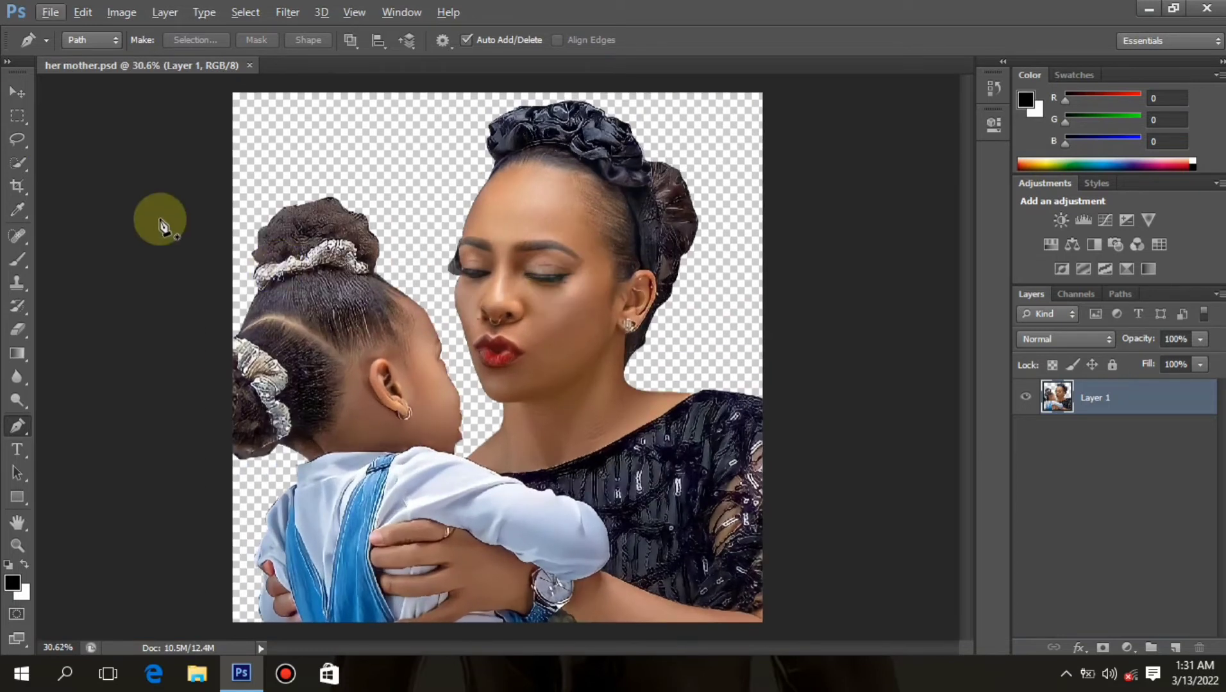
left_click(17, 92)
key("alt")
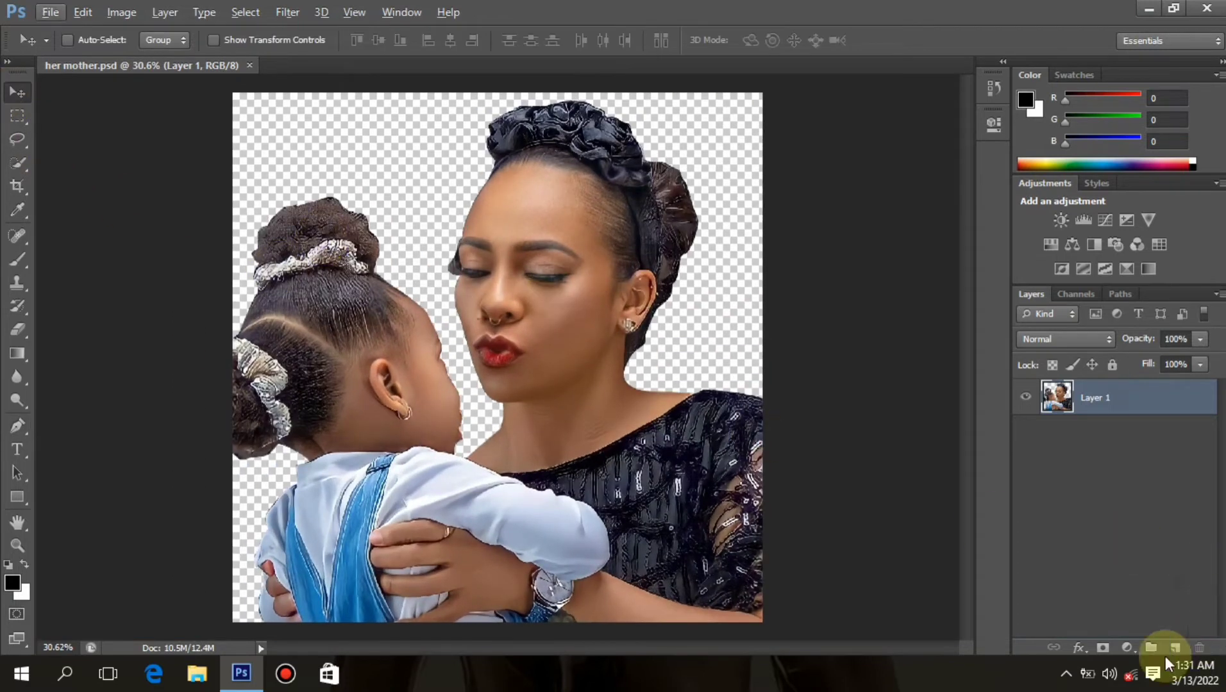
left_click(1063, 674)
left_click(1046, 601)
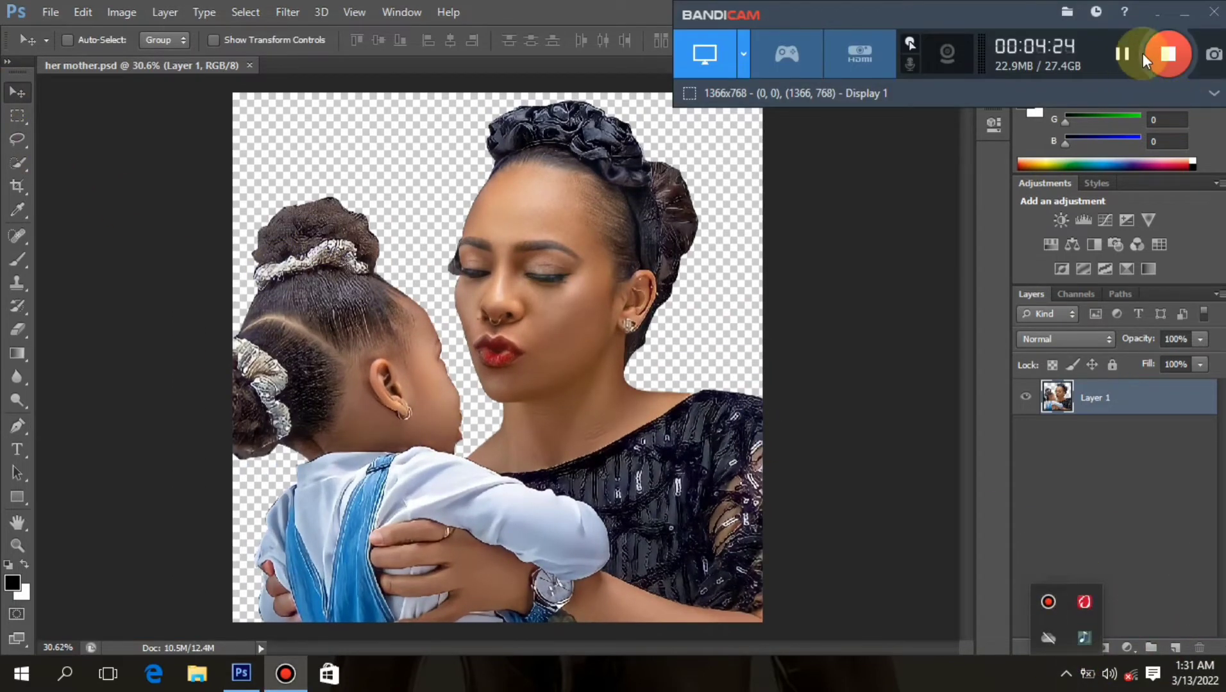
left_click(1158, 17)
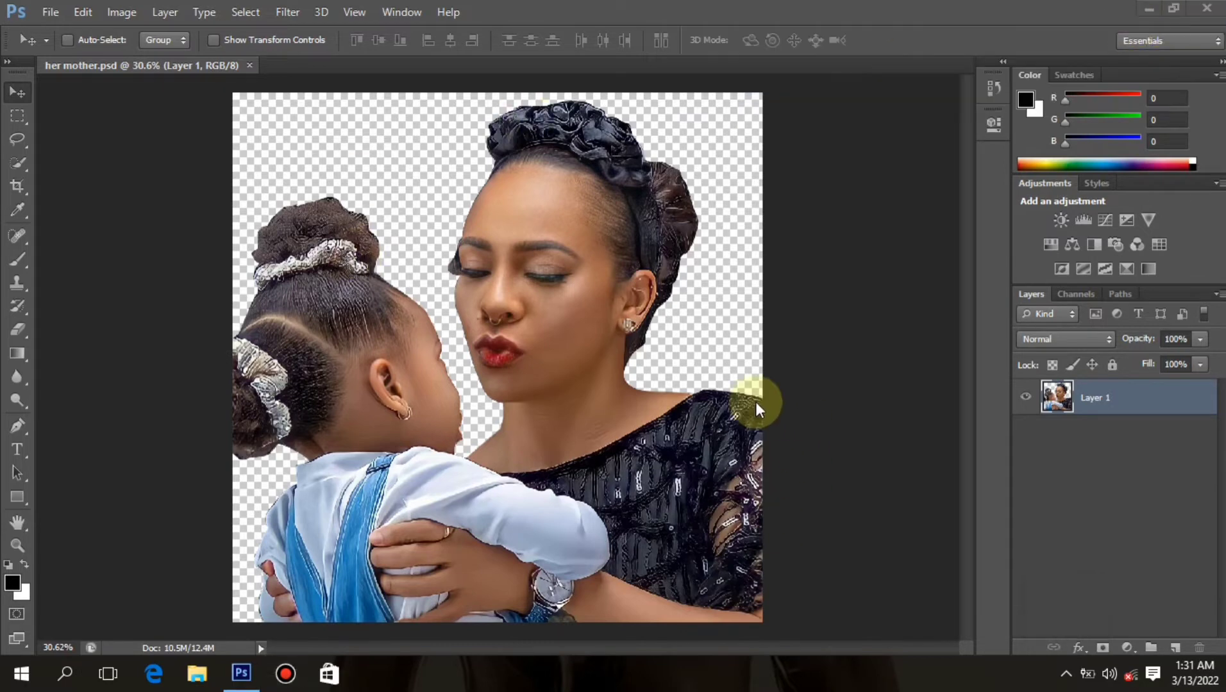
left_click(790, 412)
scroll(584, 378, "down", 5)
scroll(547, 378, "up", 6)
scroll(544, 377, "down", 2)
scroll(544, 376, "up", 1)
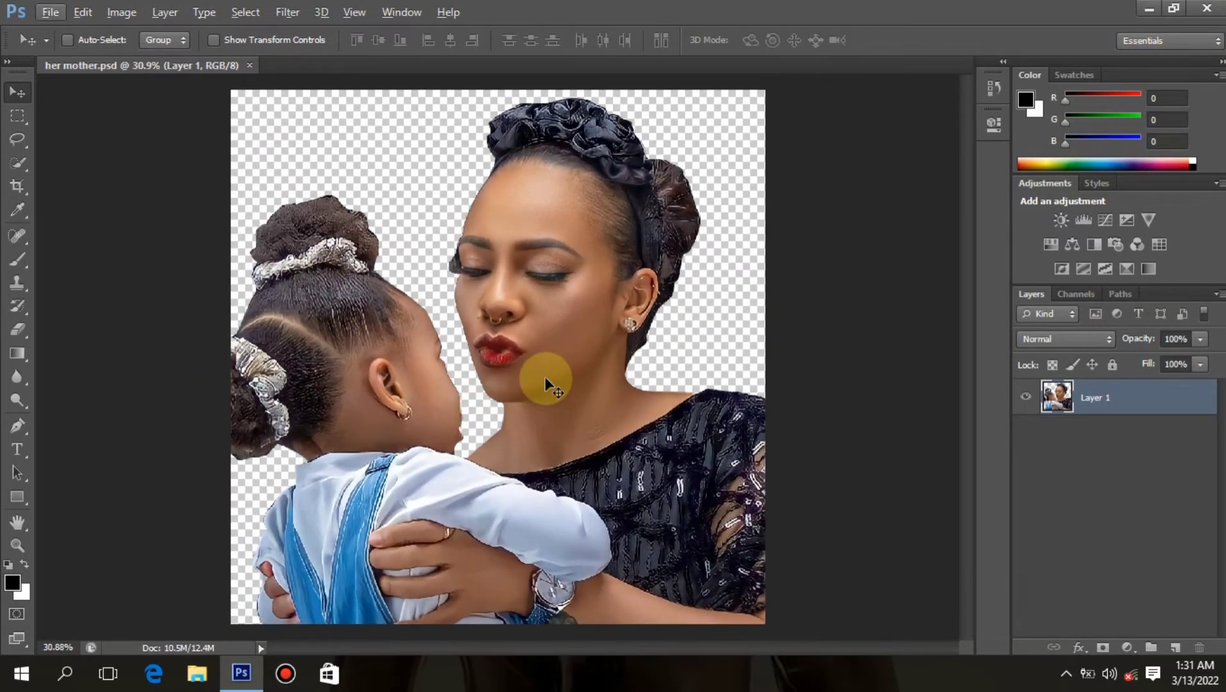
key("ctrl+j")
key("ctrl+z")
Step: Apply a Shadows/Highlights adjustment to the cutout layer with shadows at 22% and highlights at 8%
left_click(121, 11)
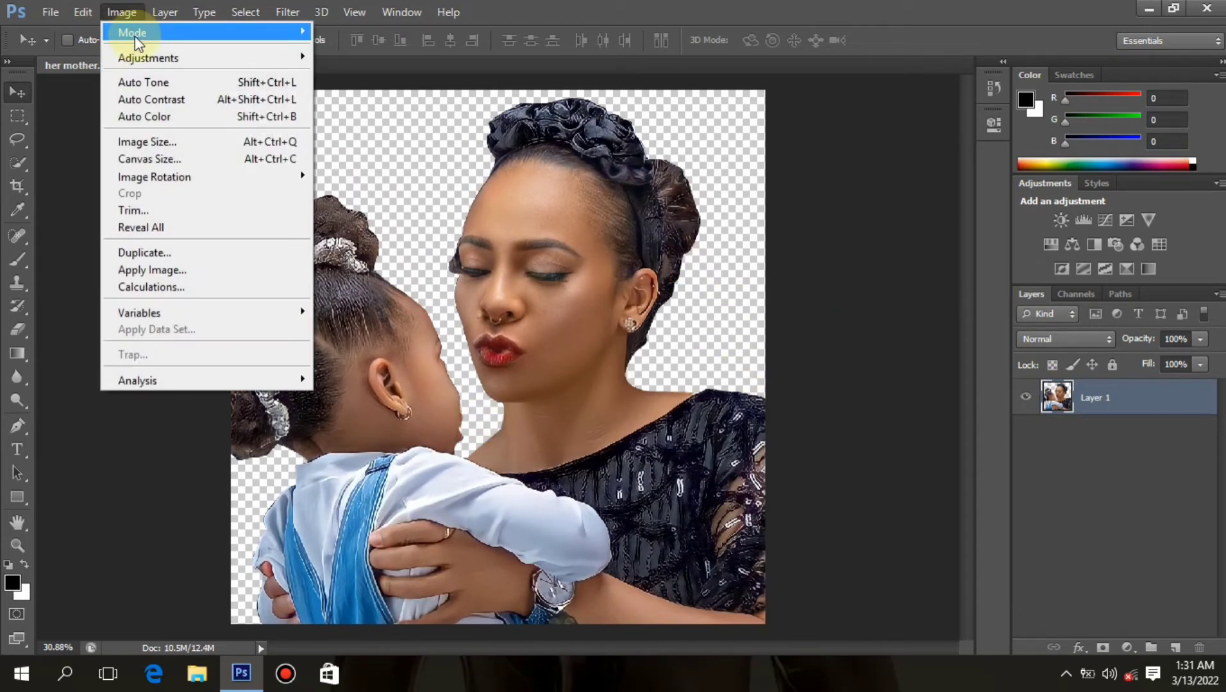
mouse_move(147, 57)
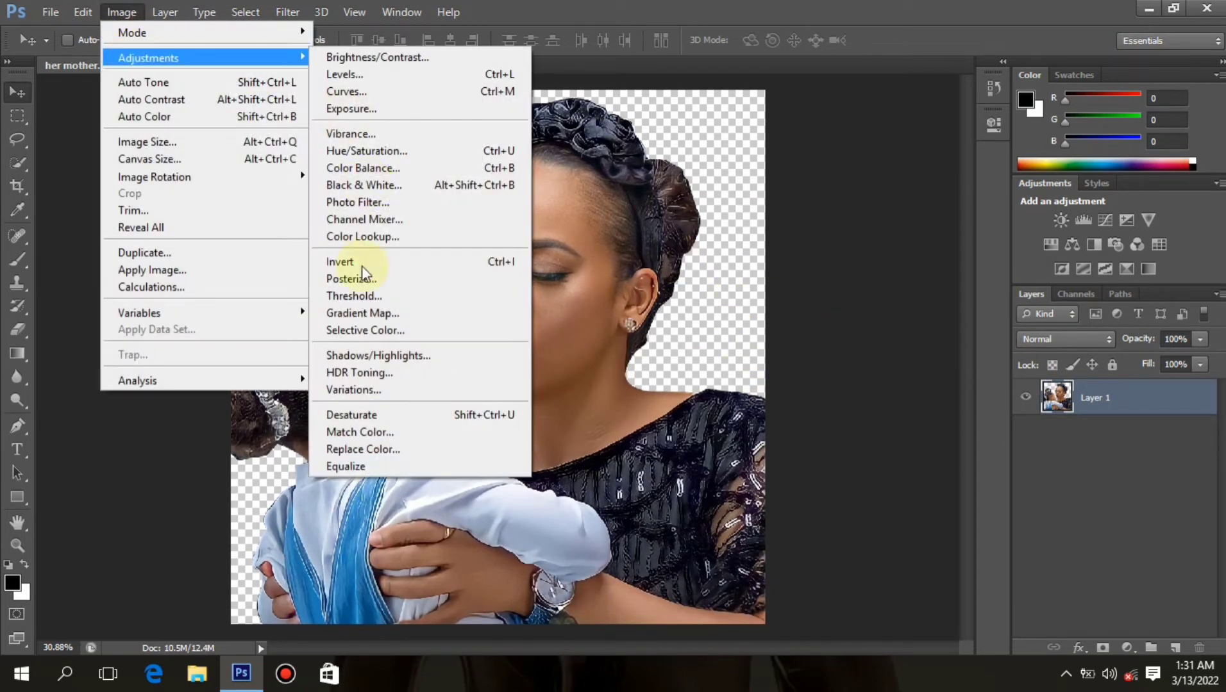
left_click(361, 355)
left_click_drag(605, 163, 927, 148)
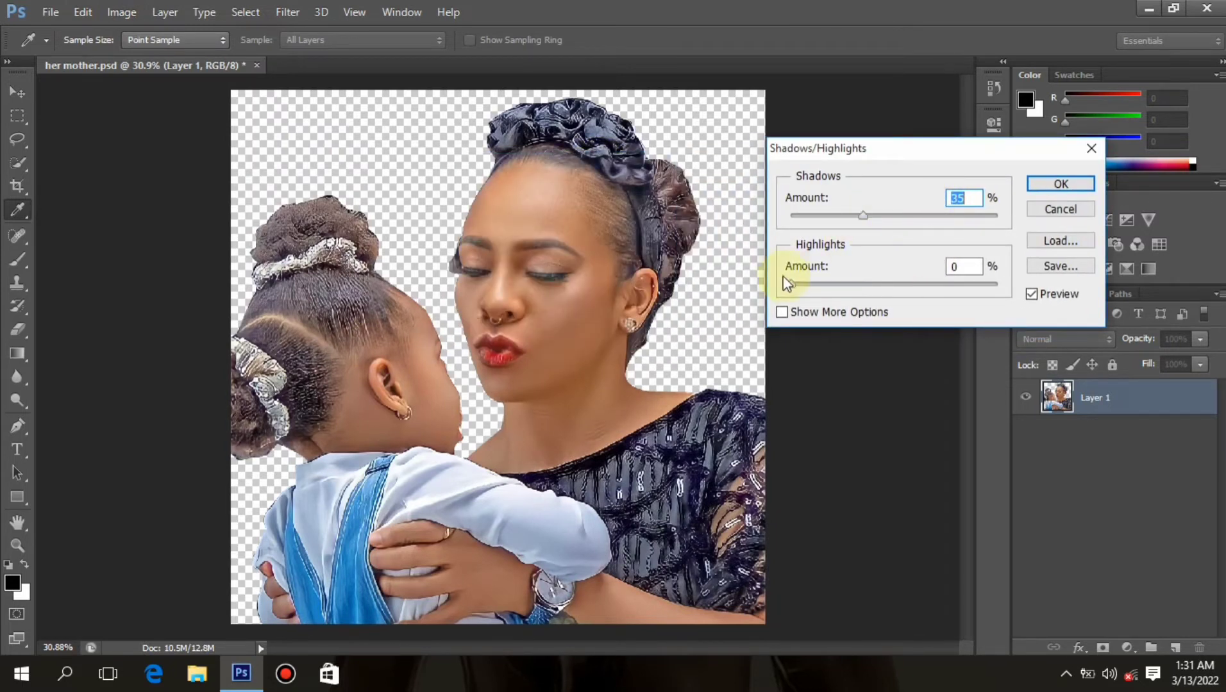
left_click_drag(797, 282, 801, 285)
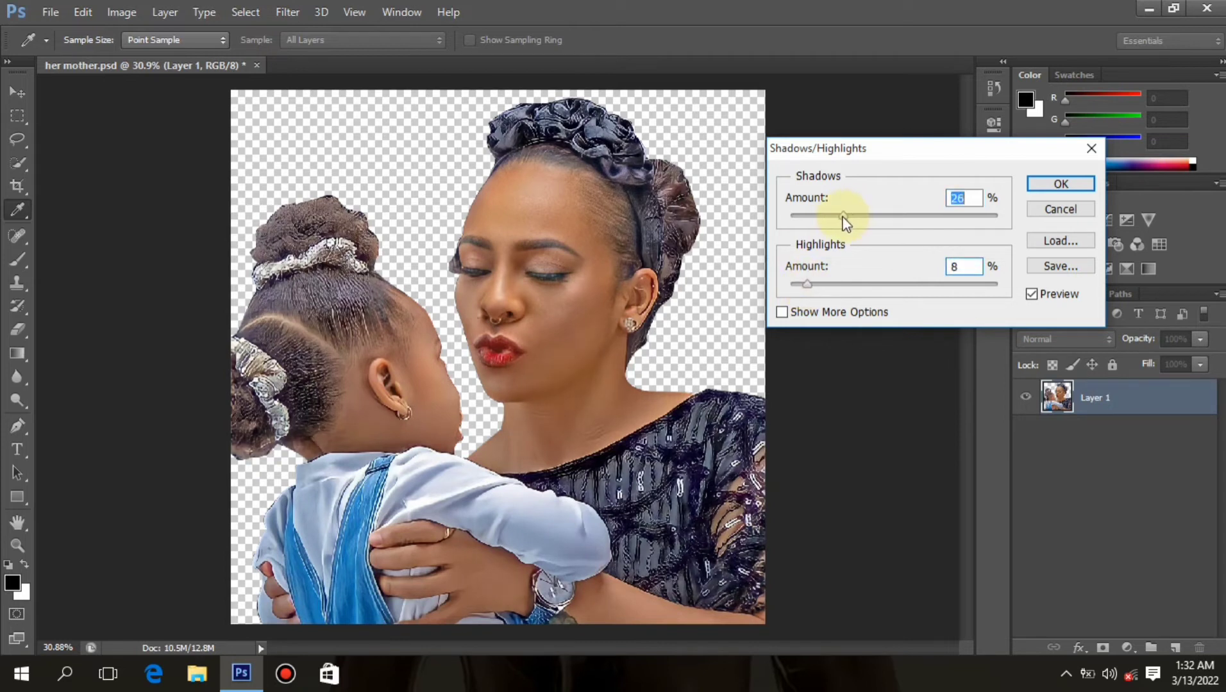
left_click_drag(838, 218, 836, 218)
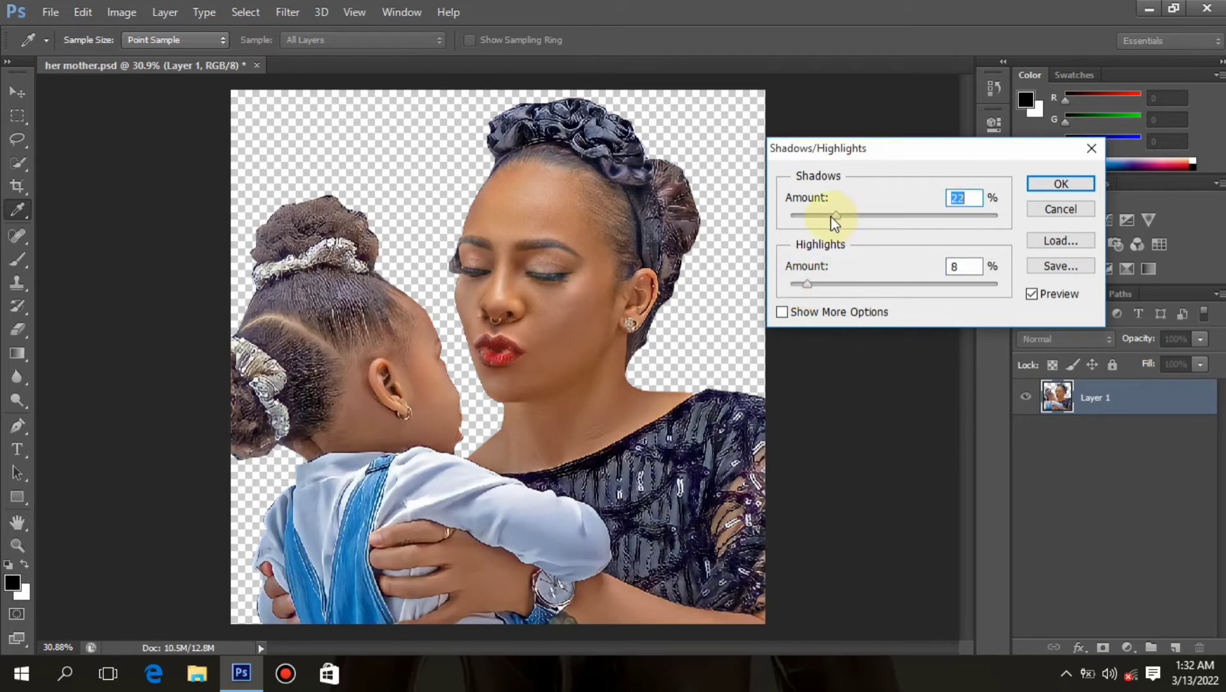
left_click(1059, 184)
Step: Duplicate the adjusted cutout layer and save the document
key("ctrl+minus")
key("ctrl+0")
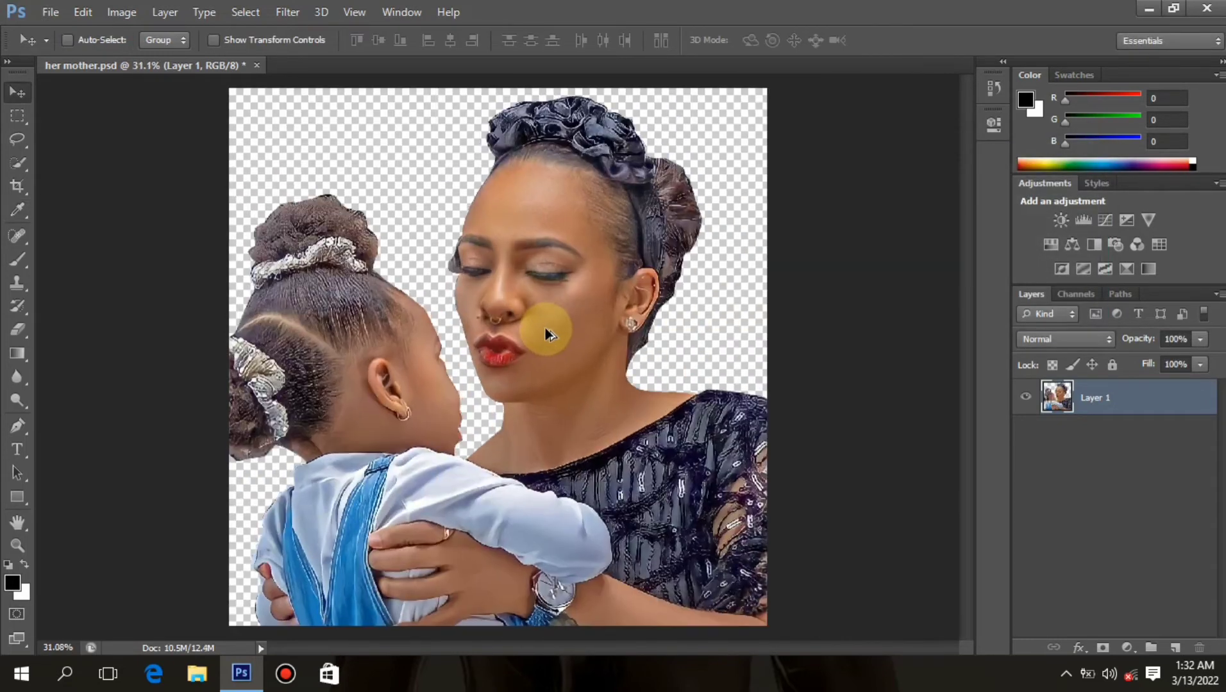
key("ctrl+j")
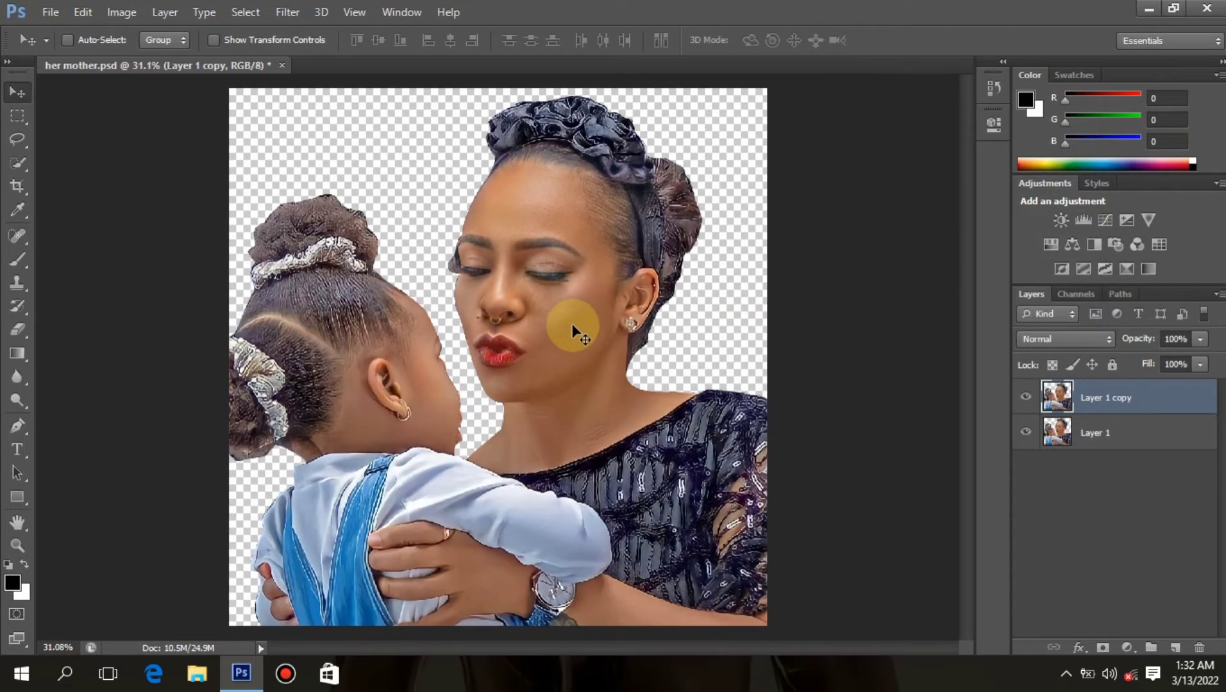
key("ctrl+s")
Step: Set the duplicate layer's blend mode to Linear Light and its opacity to 6%
left_click(1021, 341)
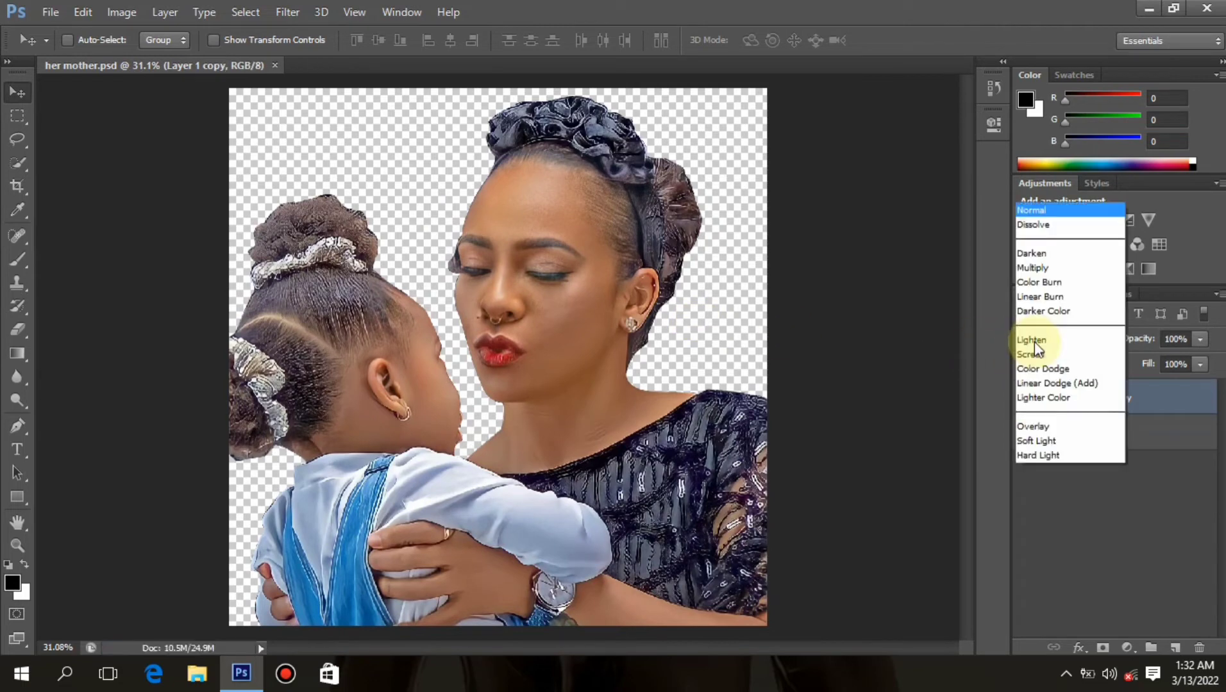
left_click(1084, 292)
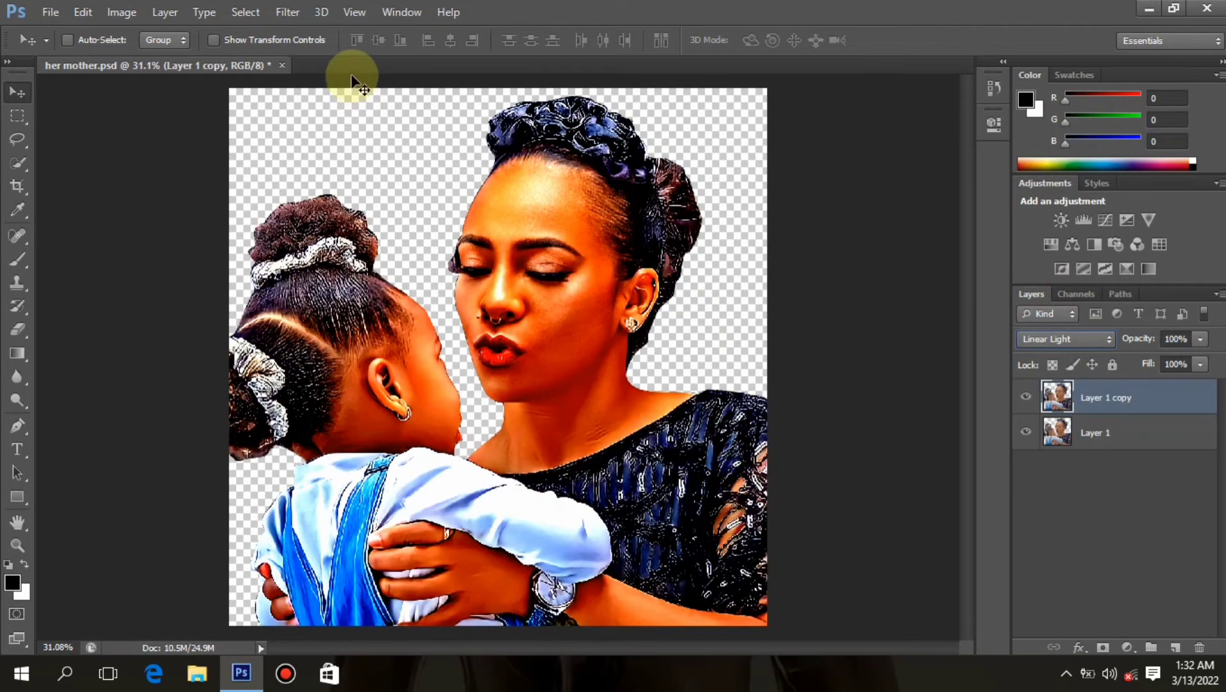
left_click(1199, 345)
left_click_drag(1177, 365, 1110, 370)
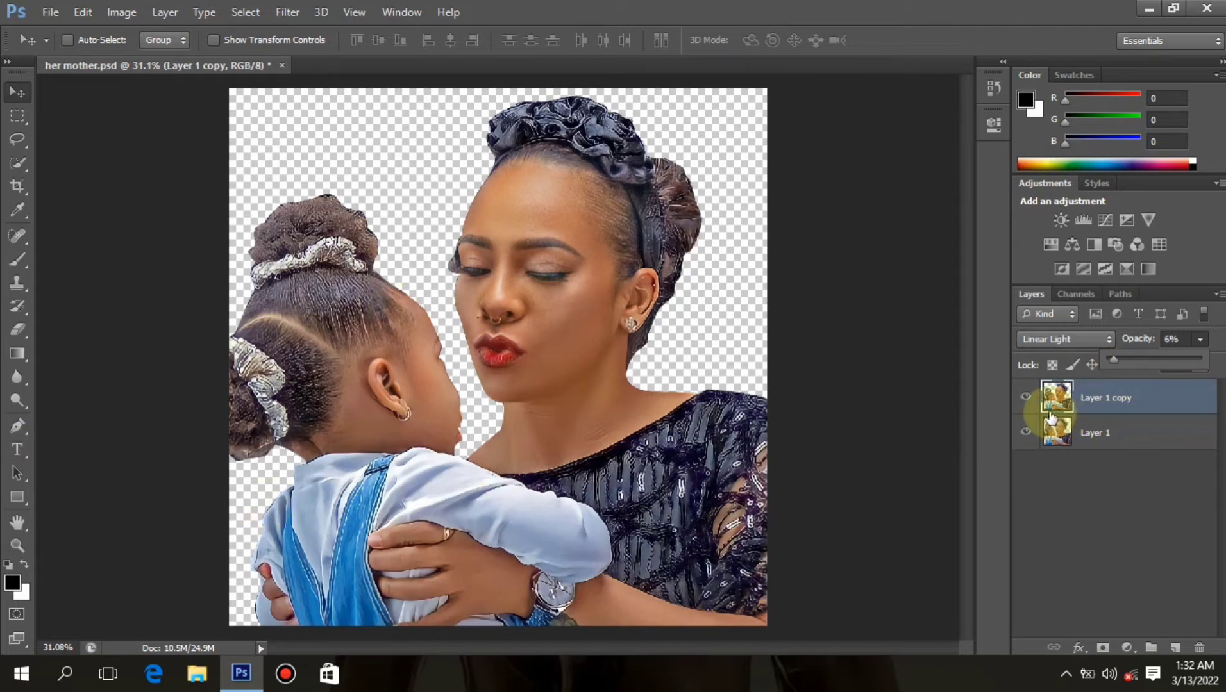
Step: Duplicate the Linear Light layer and raise the new copy's opacity to 100%
key("ctrl+j")
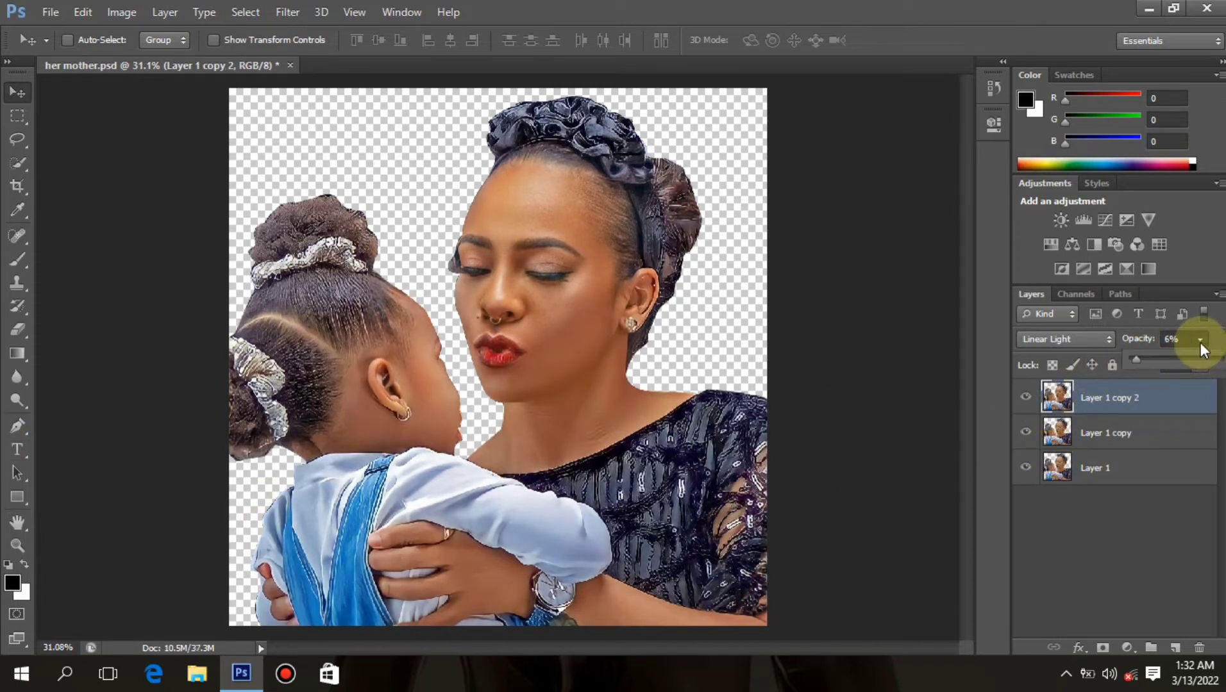
left_click(1200, 340)
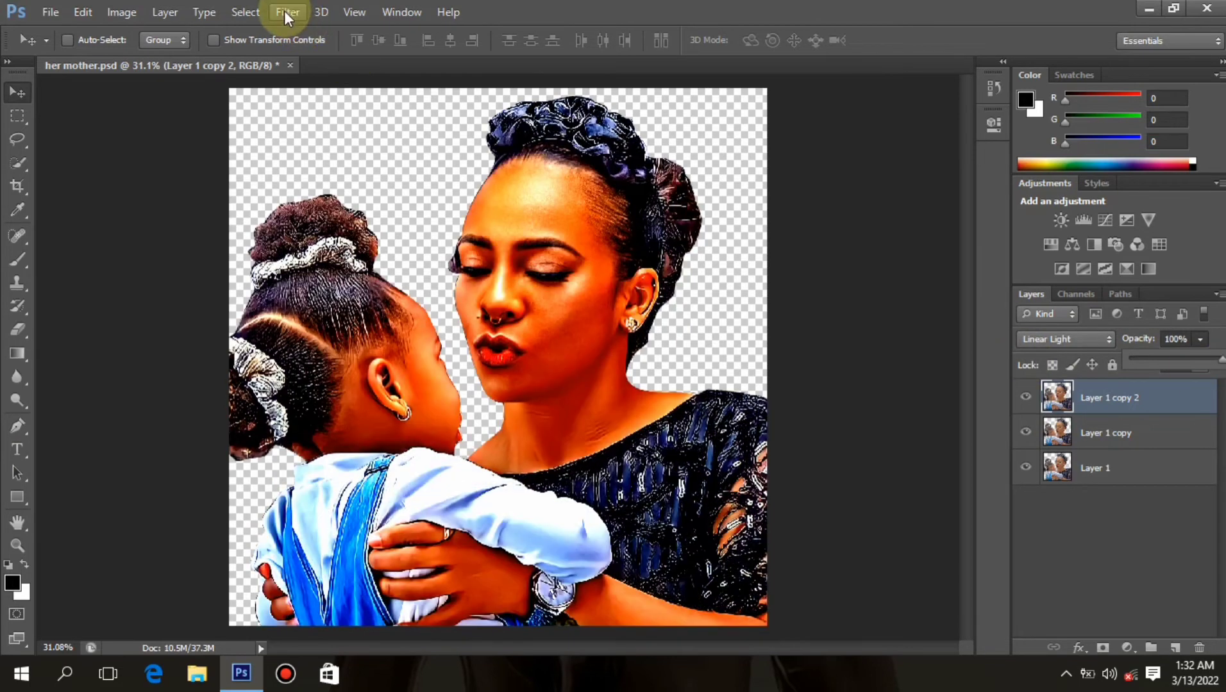
Step: Sharpen the topmost Linear Light copy with a High Pass filter at a radius of 0.5 pixels
left_click(296, 13)
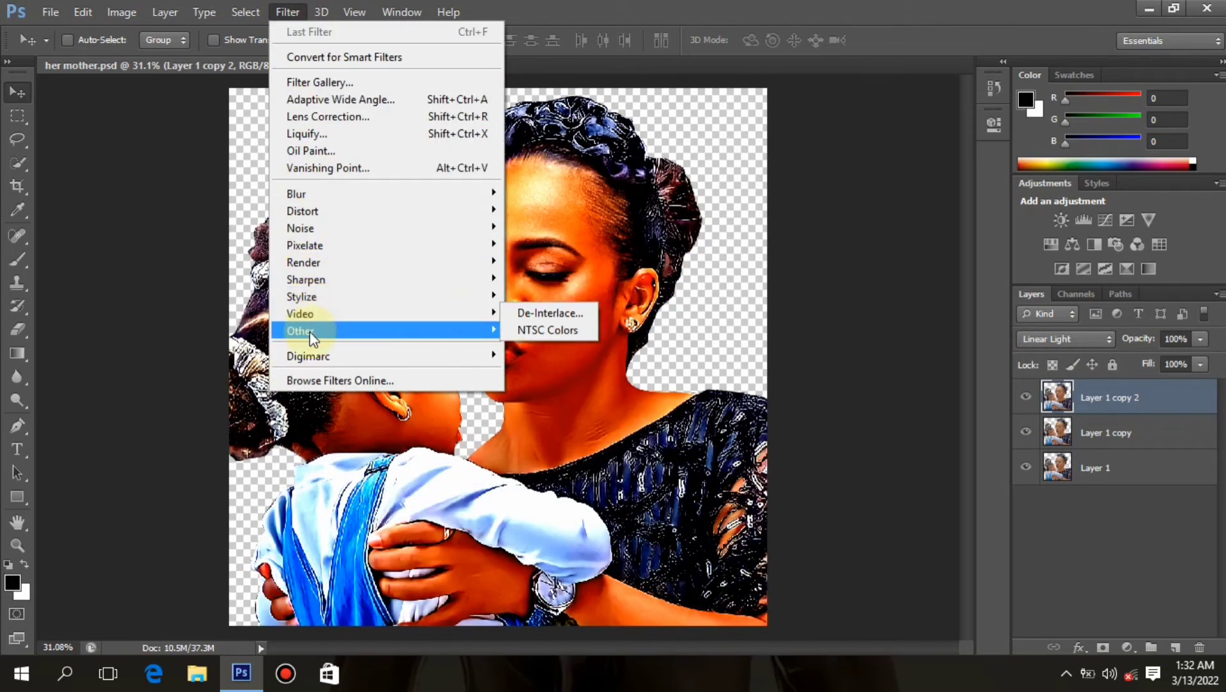
mouse_move(308, 331)
left_click(514, 348)
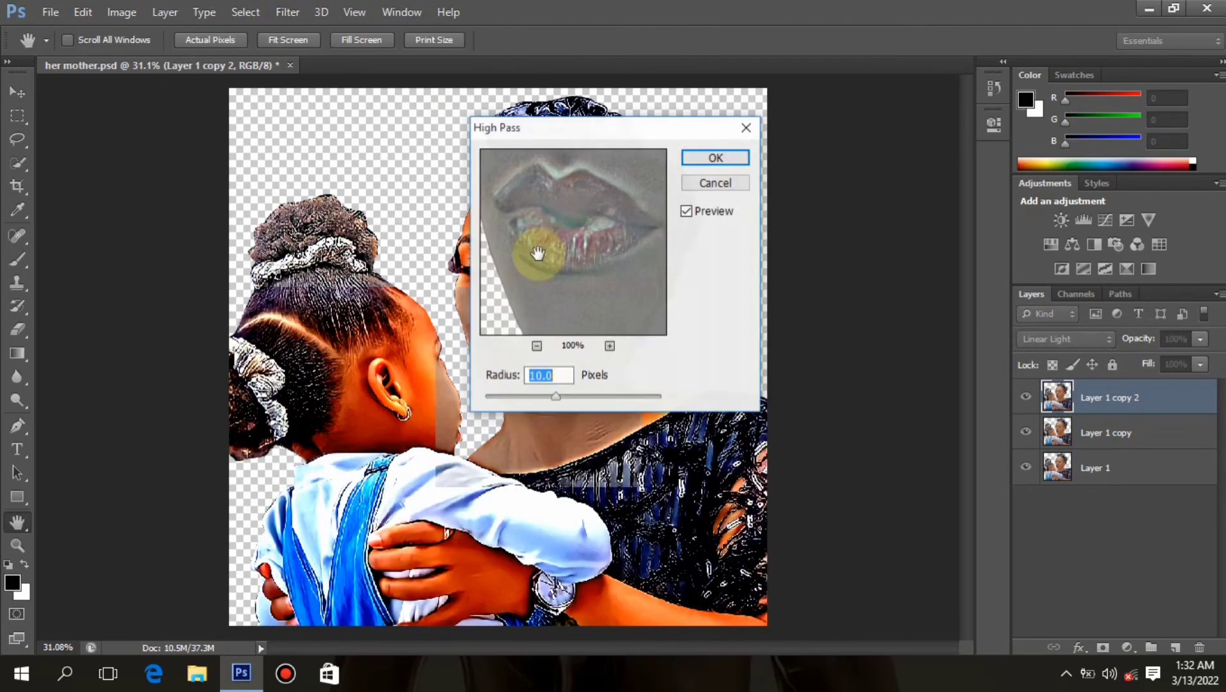
left_click_drag(635, 122, 1012, 100)
left_click_drag(887, 376, 865, 372)
double_click(914, 352)
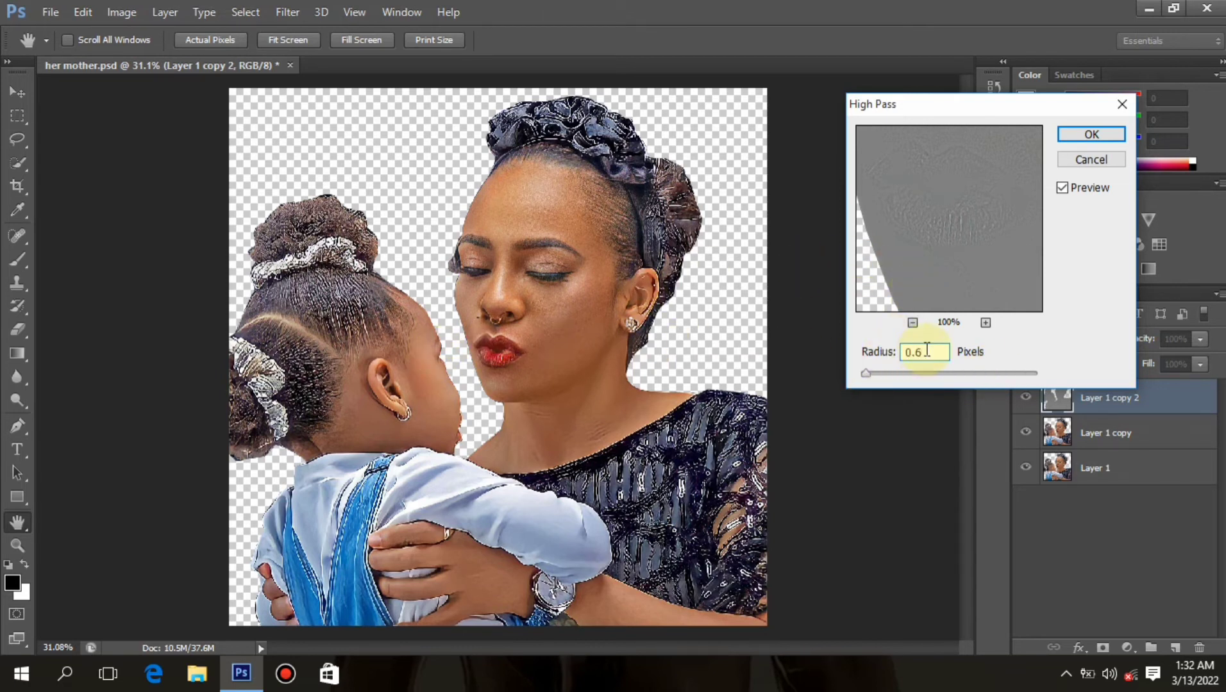
type("0.3")
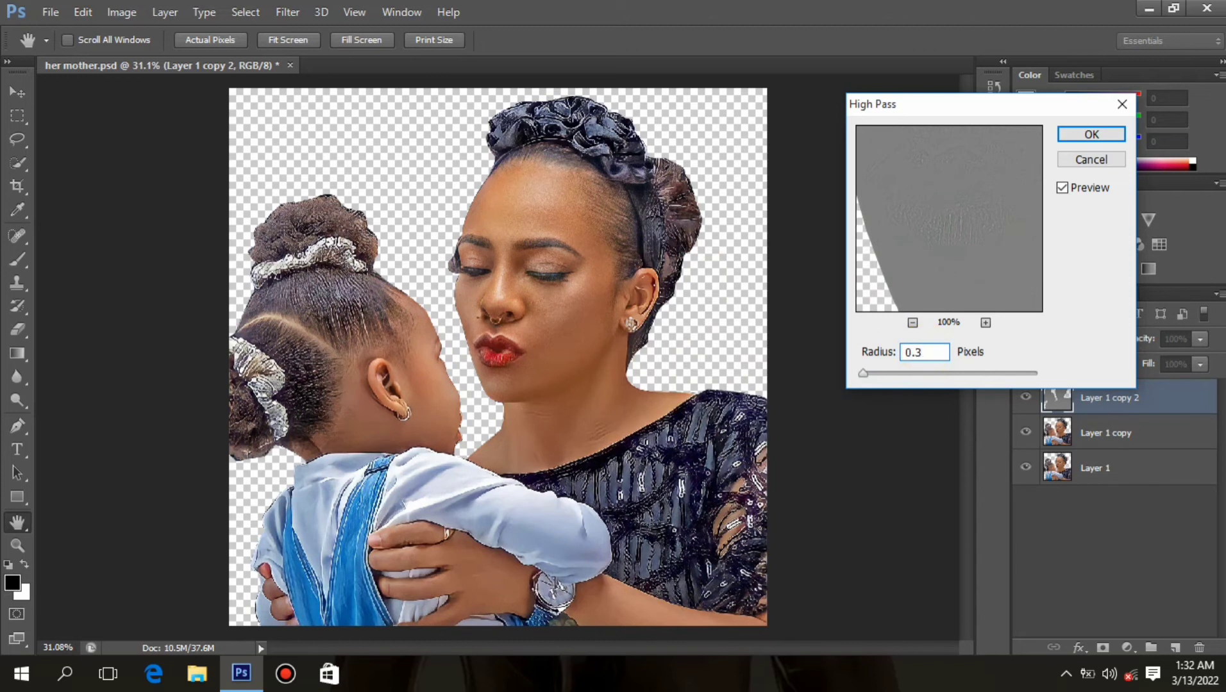
left_click(927, 349)
key("BackSpace")
type("4")
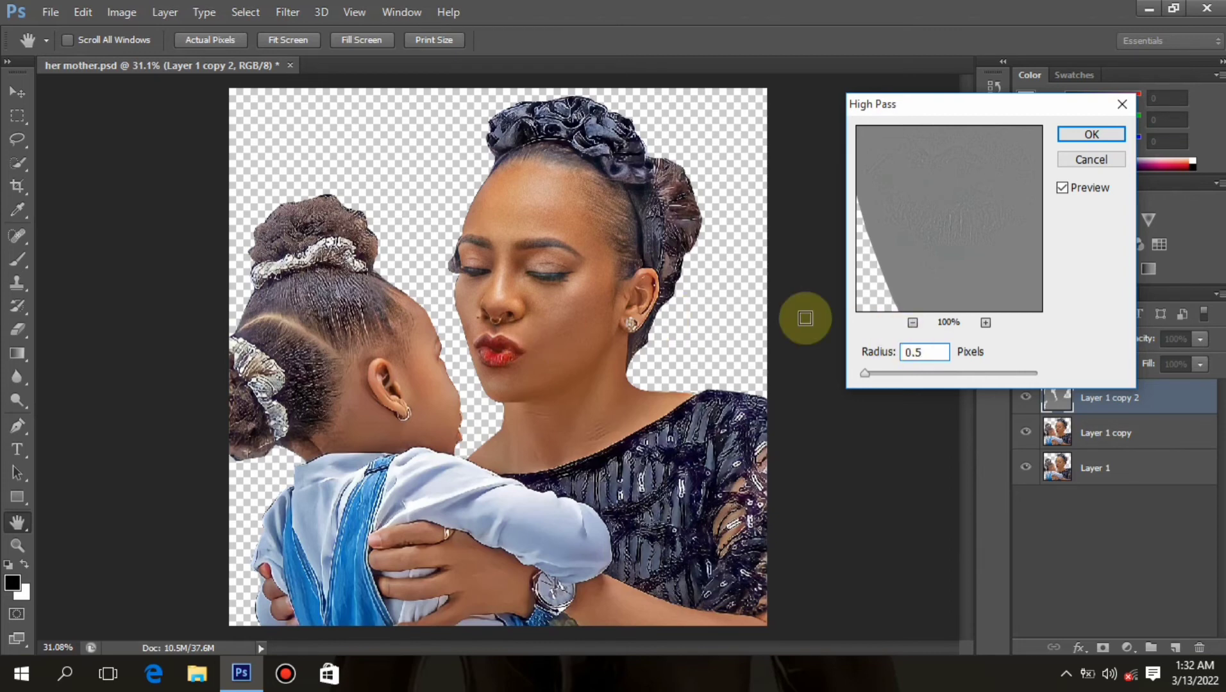
left_click(1111, 138)
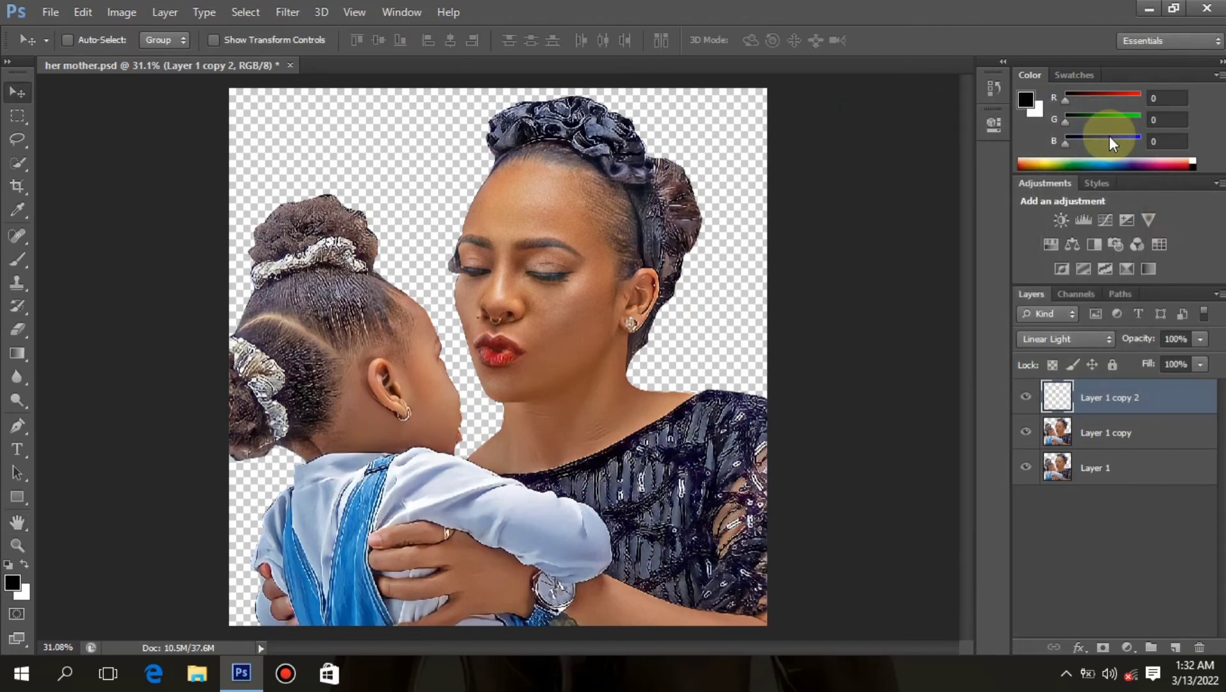
Step: Merge all three cutout layers into a single layer and save the document
left_click(1161, 469, "shift")
right_click(1153, 470)
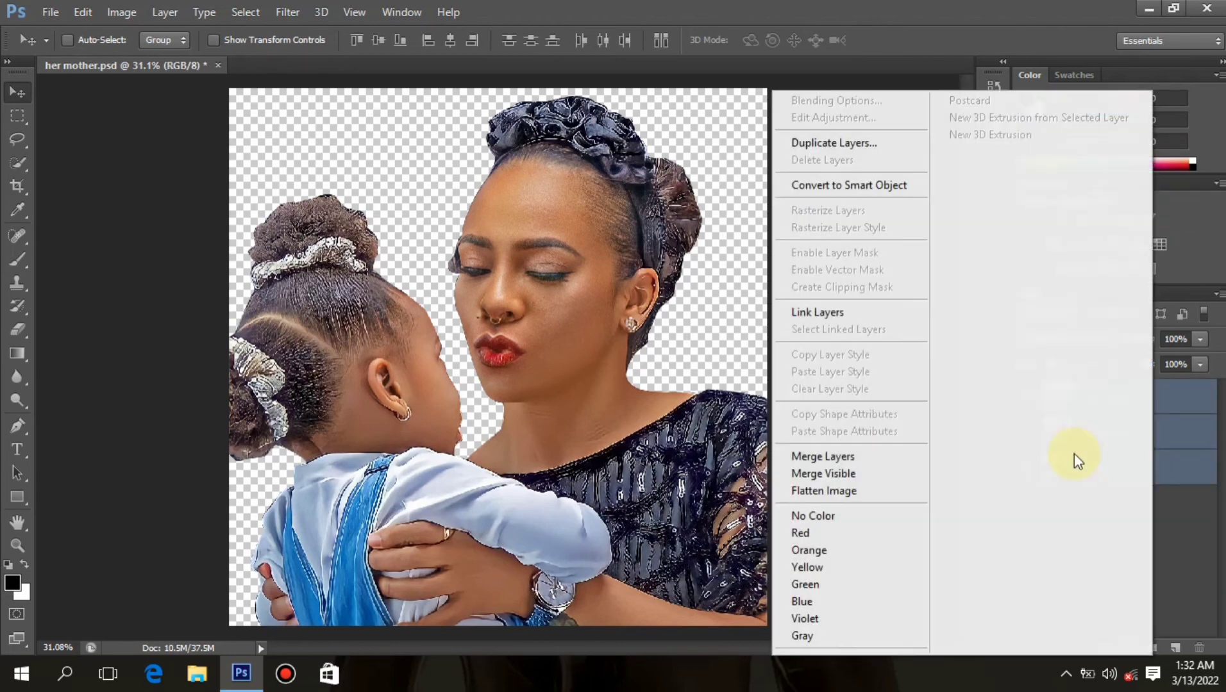
left_click(868, 452)
key("ctrl+s")
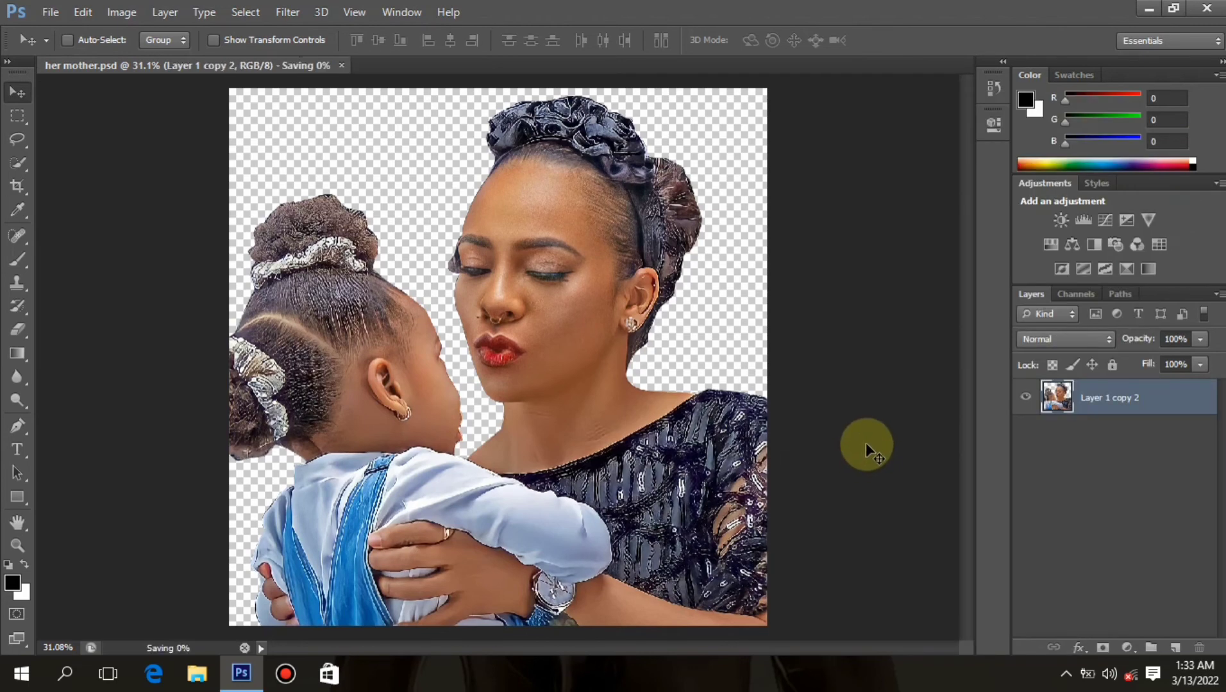
scroll(909, 274, "up", 2)
scroll(515, 515, "down", 4)
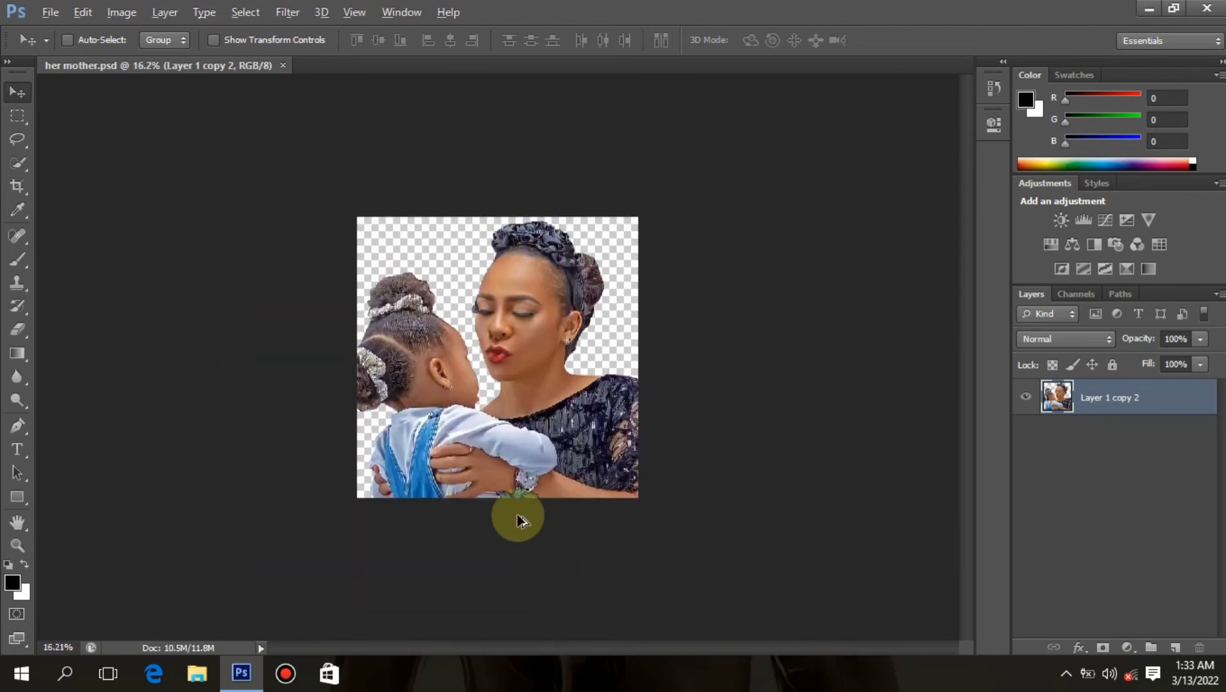
scroll(507, 459, "up", 4)
scroll(507, 465, "down", 3)
scroll(516, 407, "up", 2)
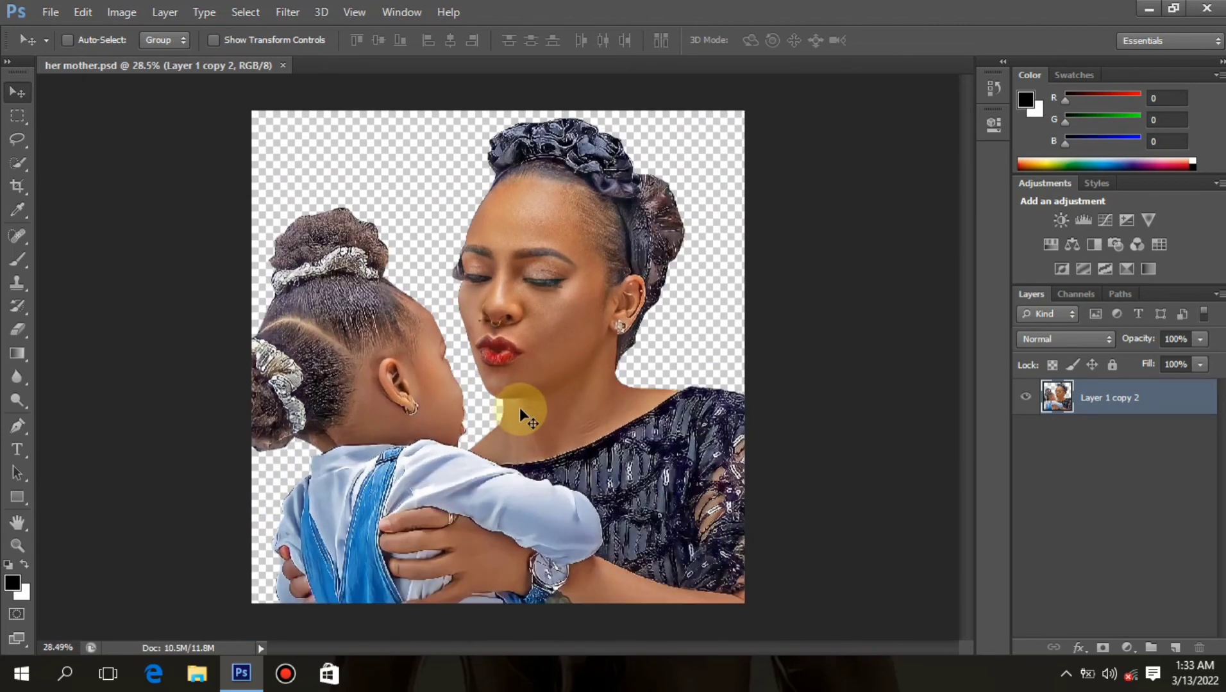